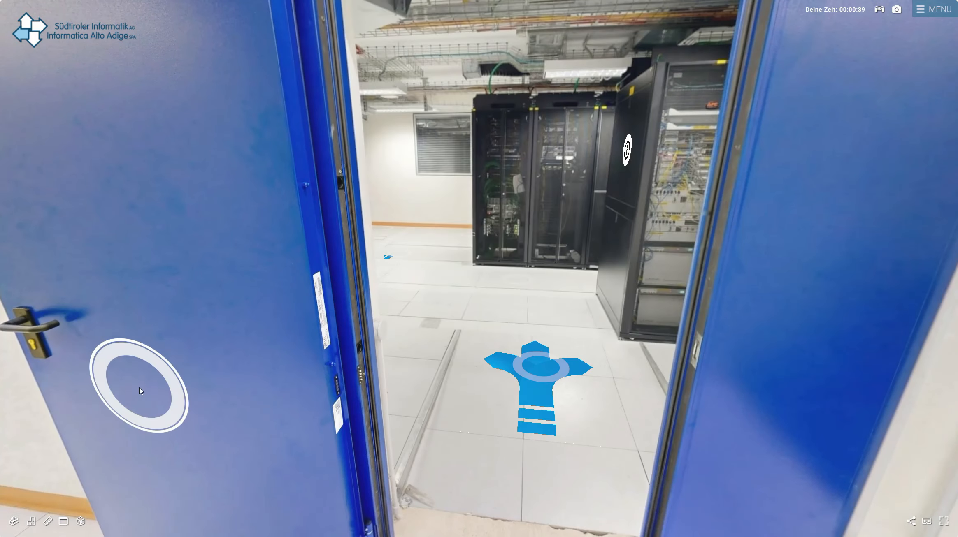
Step: Walk through the server room tour to the glass-doored rack aisle and approach the person standing inside it
click(552, 389)
drag(356, 429, 600, 396)
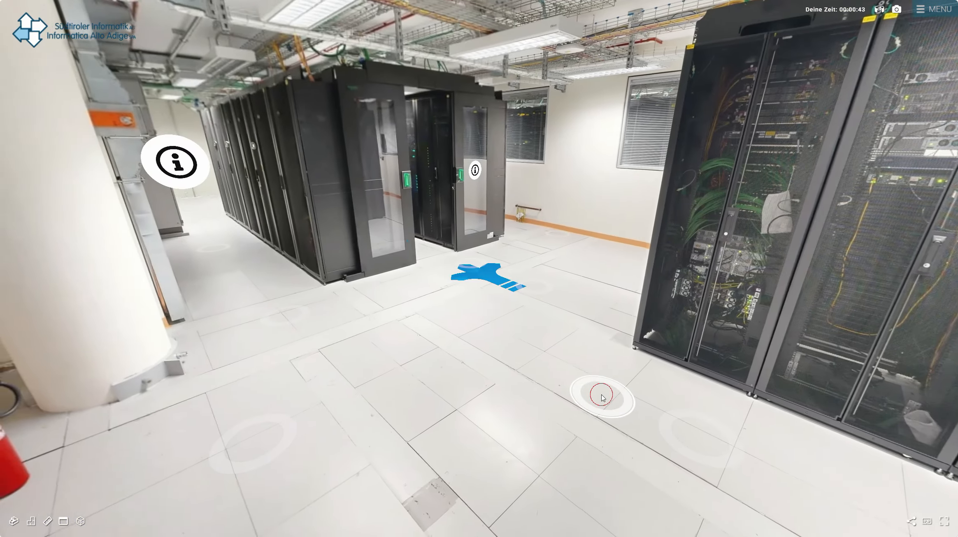
click(601, 396)
click(370, 386)
drag(261, 406, 507, 460)
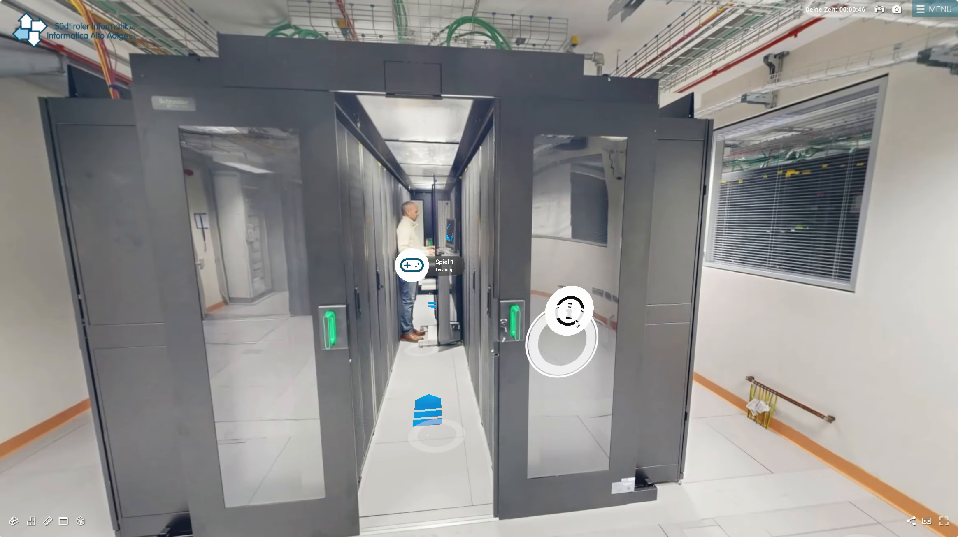
click(572, 312)
click(552, 368)
click(428, 434)
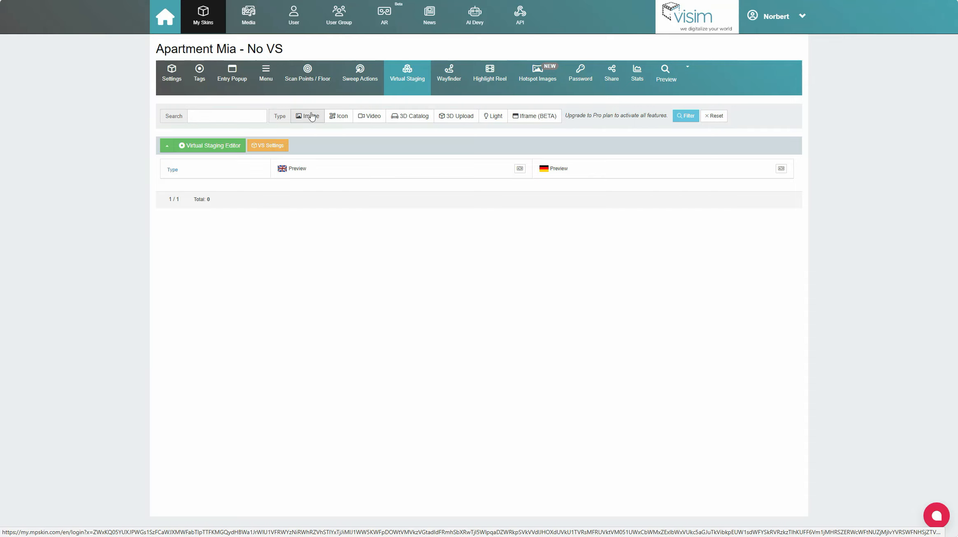
Step: Open the Virtual Staging Editor for Apartment Mia - No VS and face the blank wall beside the sofa
click(232, 153)
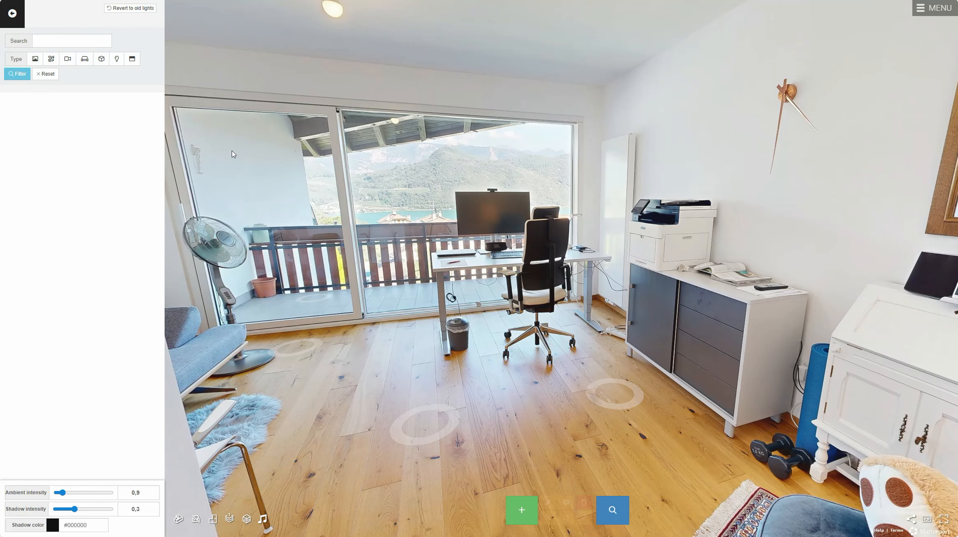
click(428, 422)
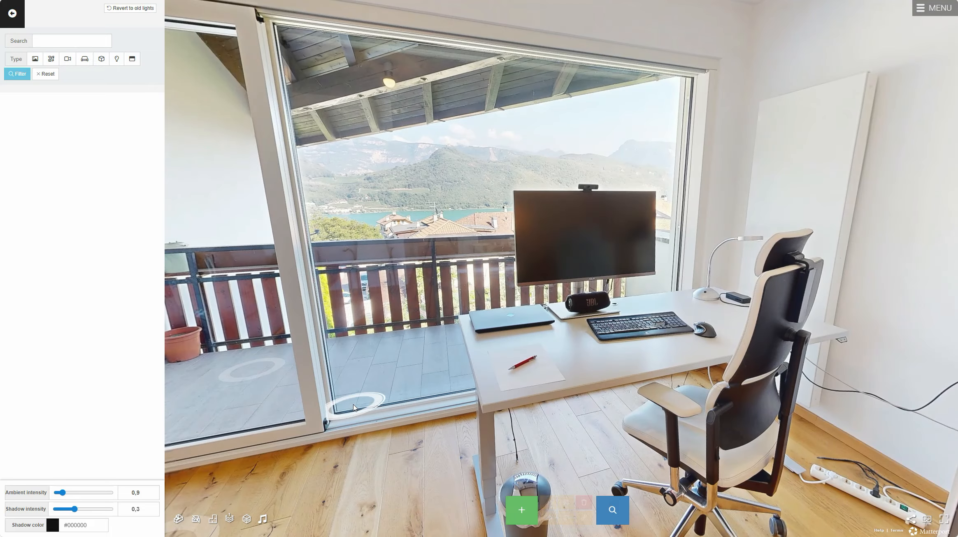
click(353, 408)
drag(490, 370, 881, 288)
drag(442, 239, 608, 357)
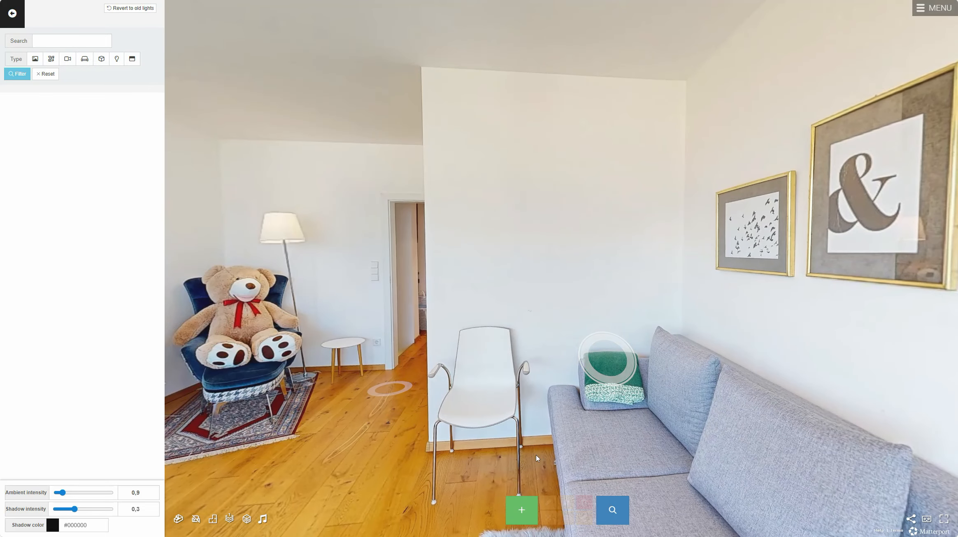
Step: Start a new image object and upload _DSC3181-3935eb65.jpeg as its file
click(512, 514)
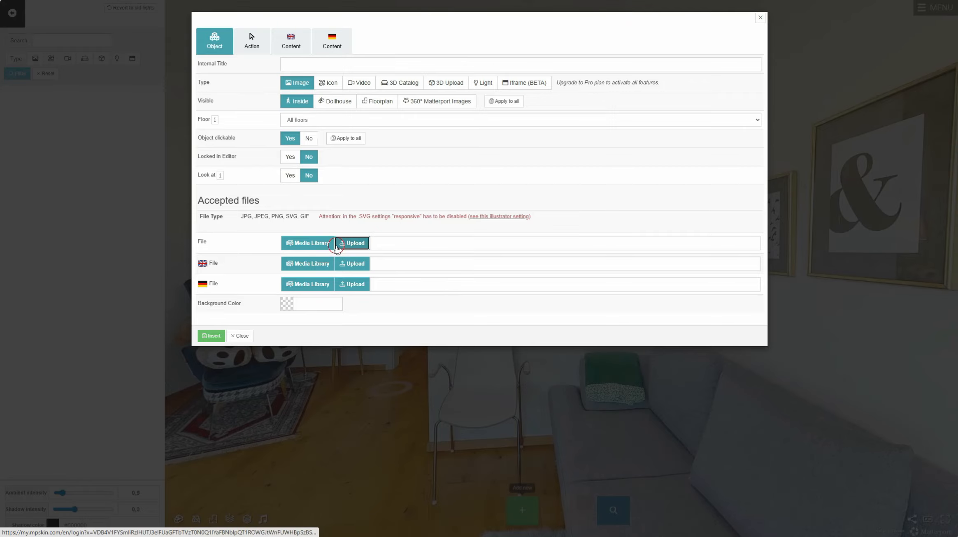
click(350, 244)
click(300, 46)
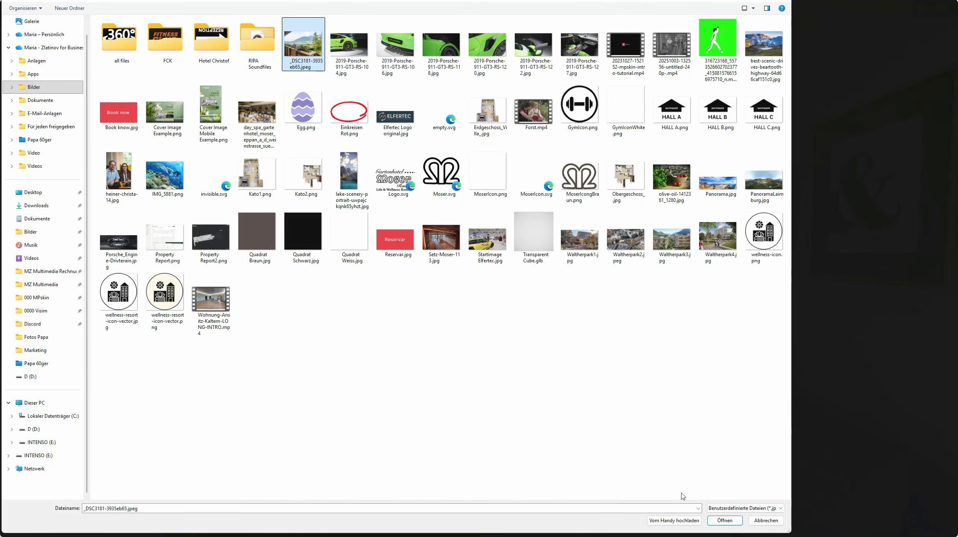
click(718, 521)
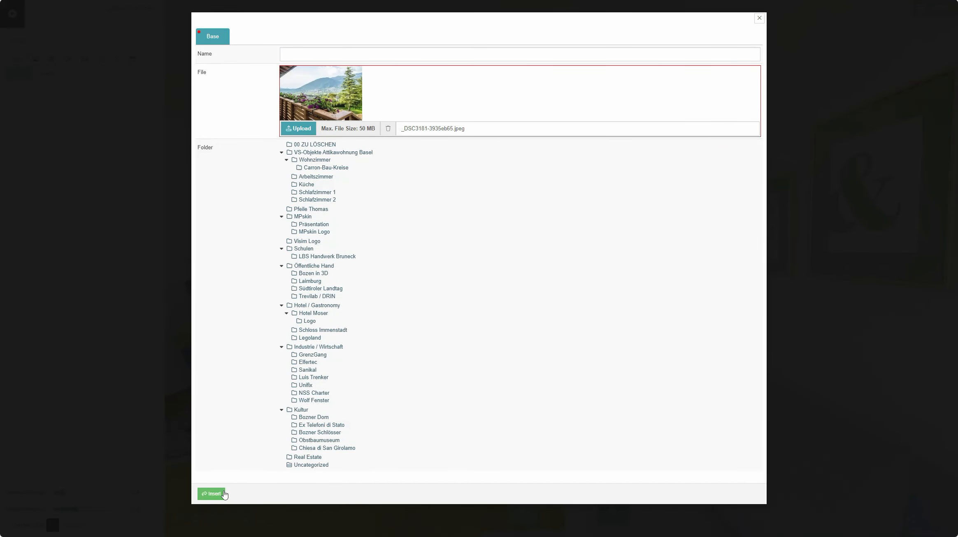
click(209, 493)
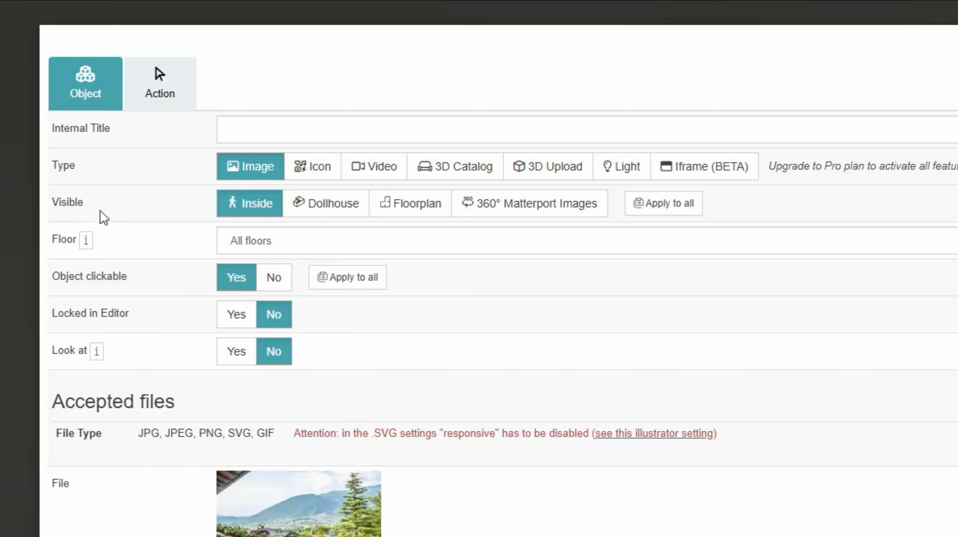
Step: Insert the image object with Inside visibility and place it on the blank wall above the white chair
click(252, 206)
click(256, 214)
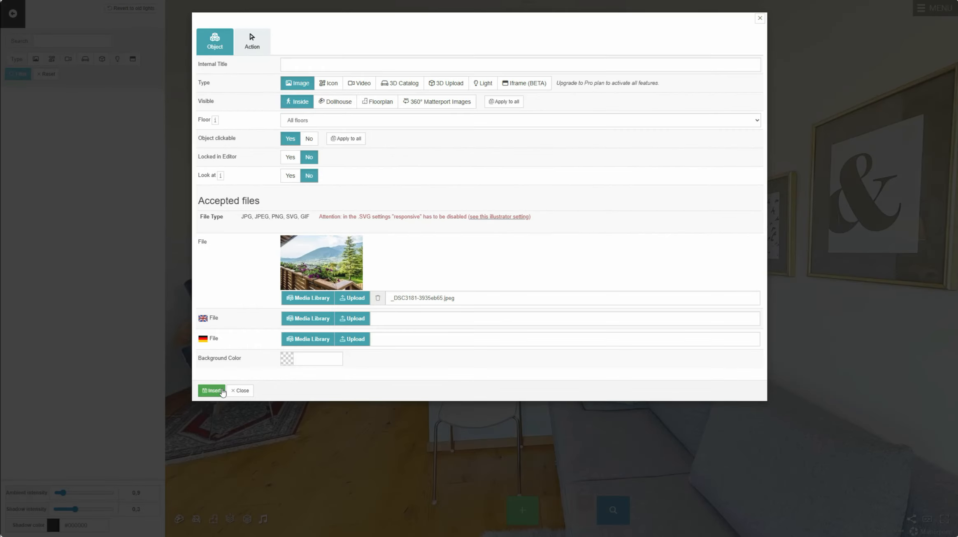
click(212, 391)
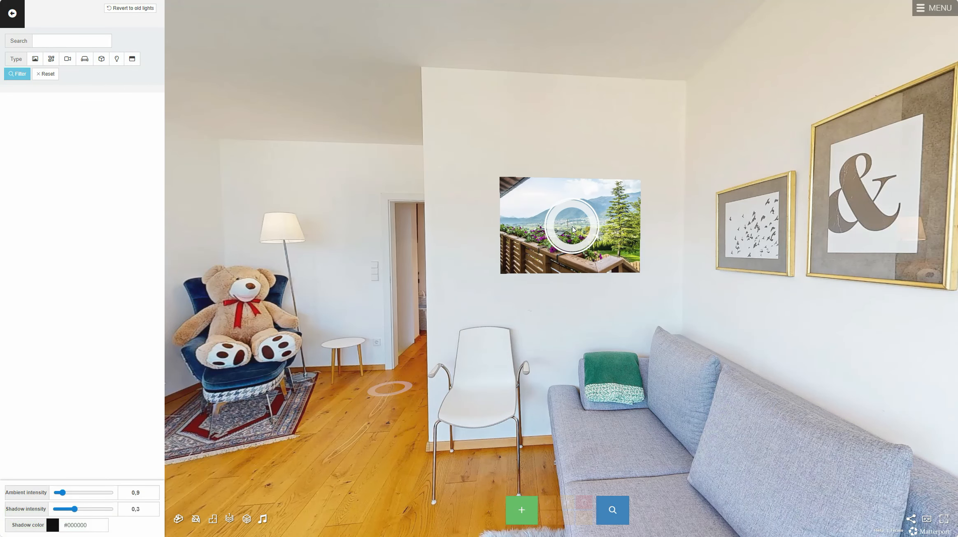
click(550, 217)
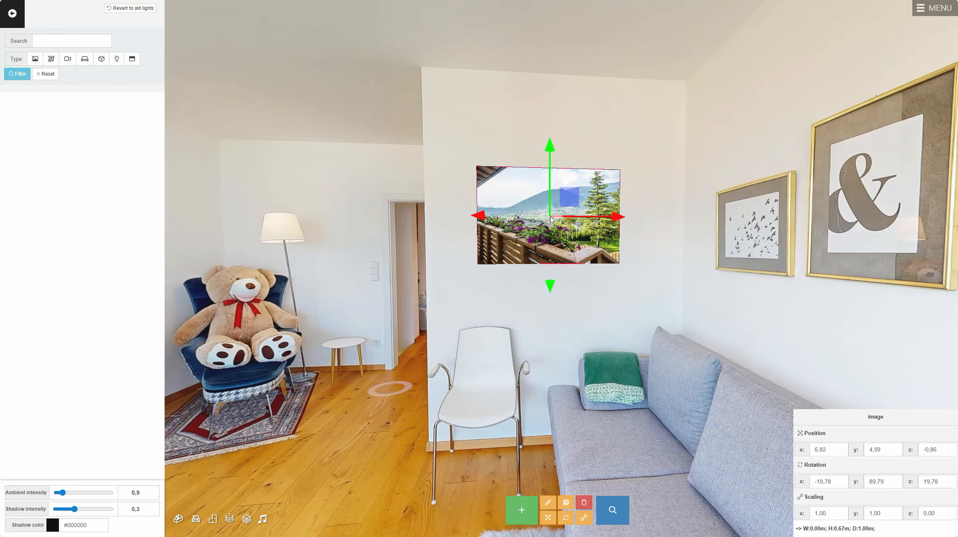
Step: Reposition the balcony picture on the wall and enlarge it to a scale of about 1.18 by 1.21
drag(612, 222, 581, 312)
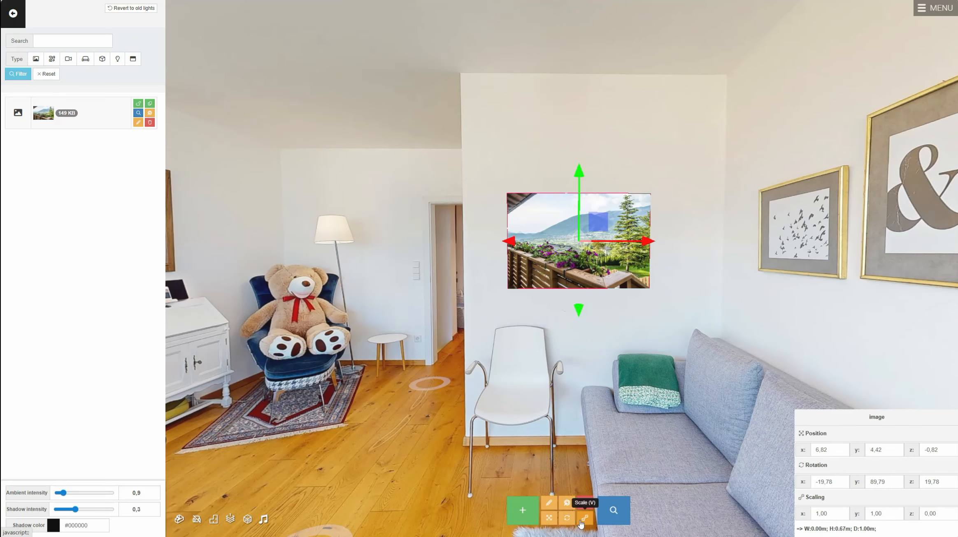
click(547, 497)
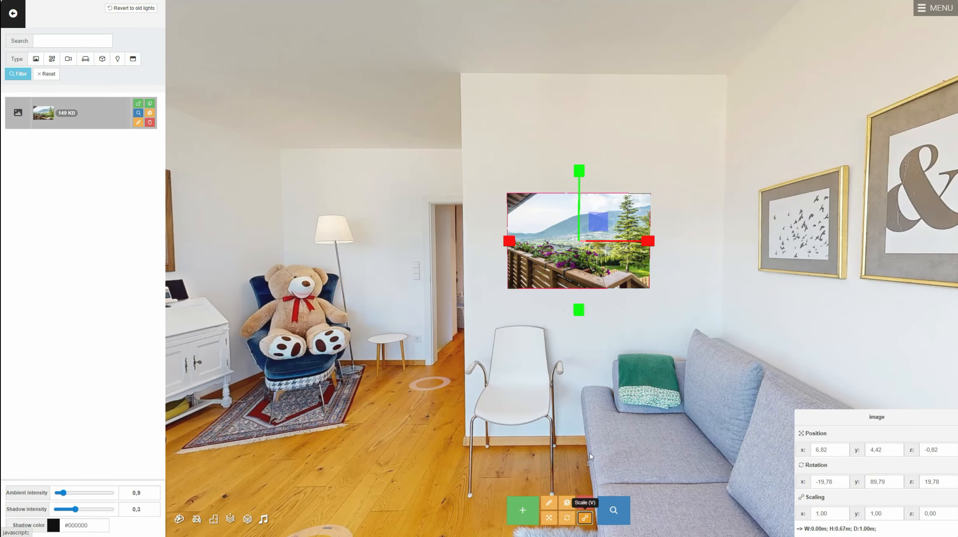
drag(648, 241, 661, 243)
drag(584, 306, 579, 339)
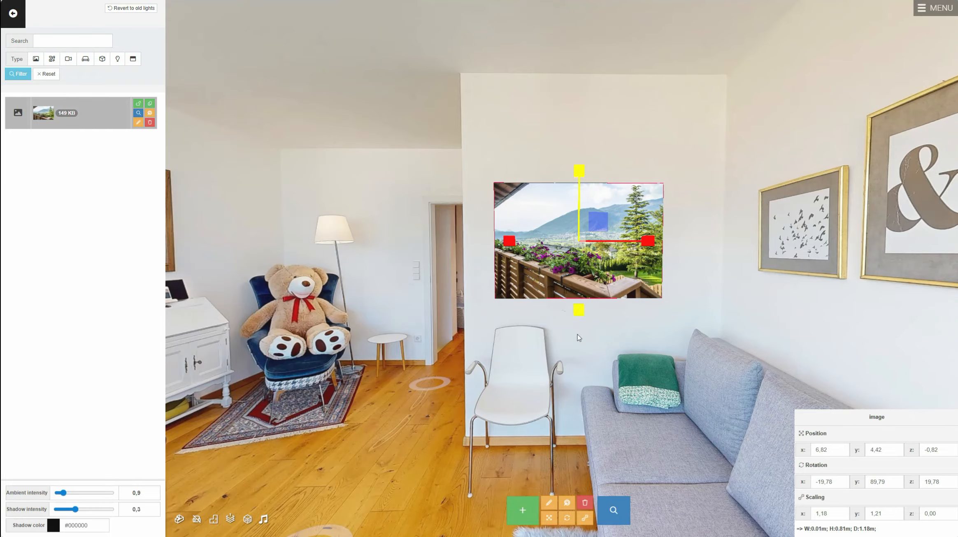
Step: Review the balcony picture's object settings and background colour palette, and close them without changes
click(550, 506)
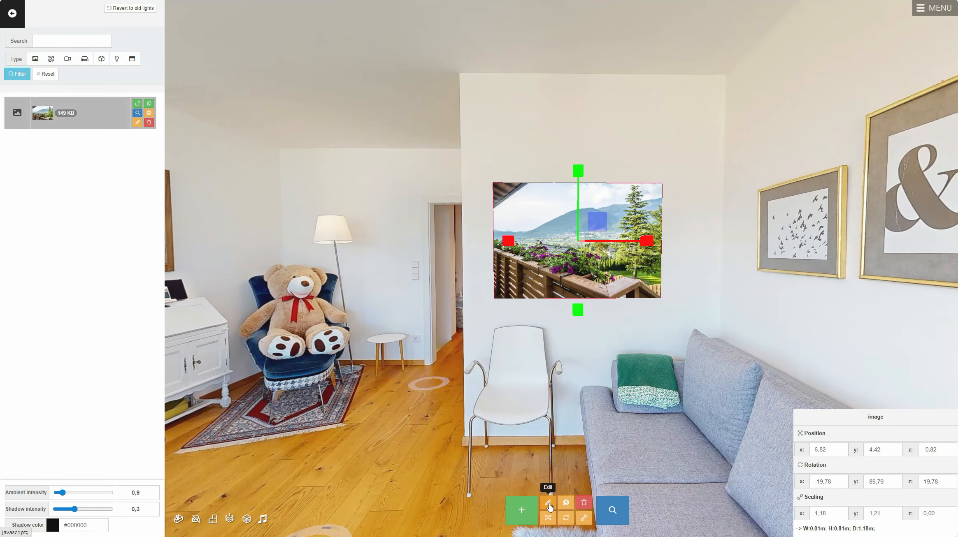
click(549, 504)
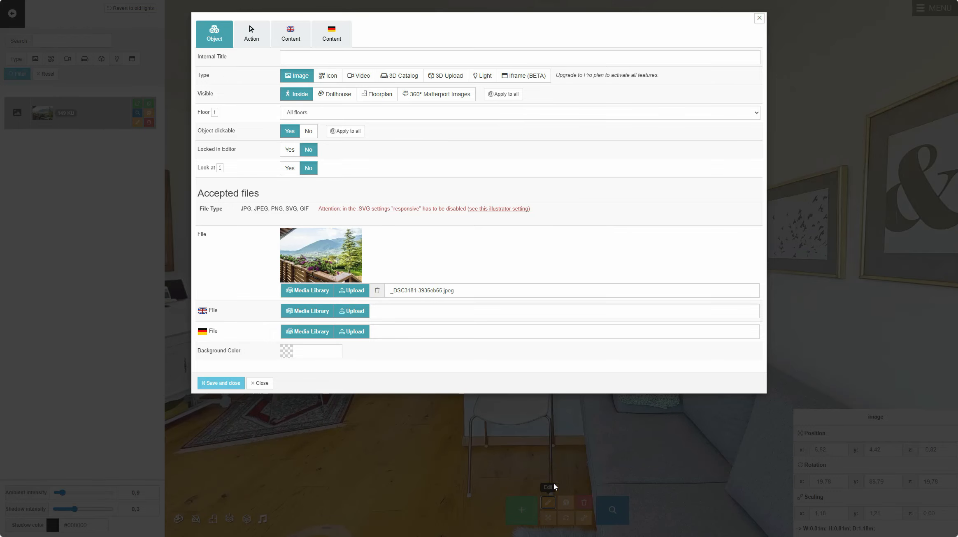
click(323, 352)
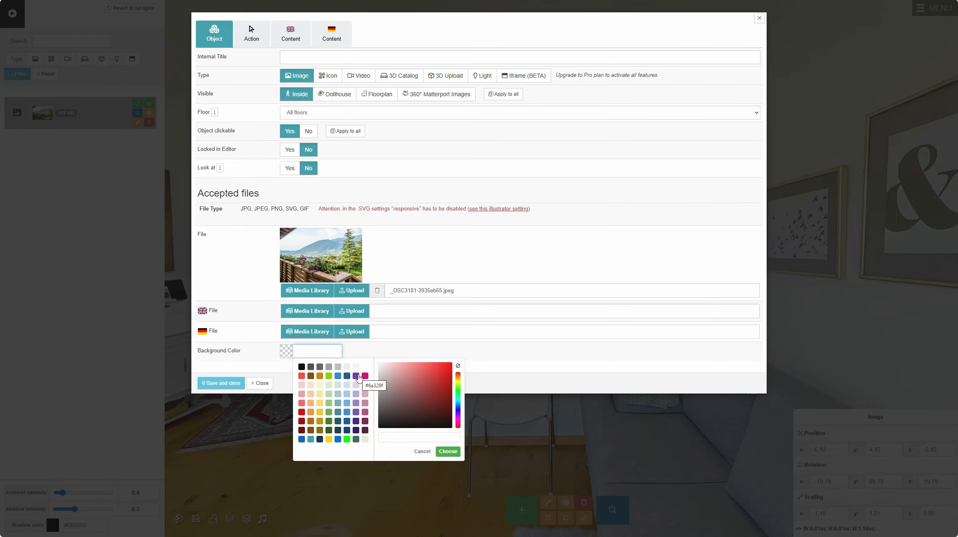
click(260, 383)
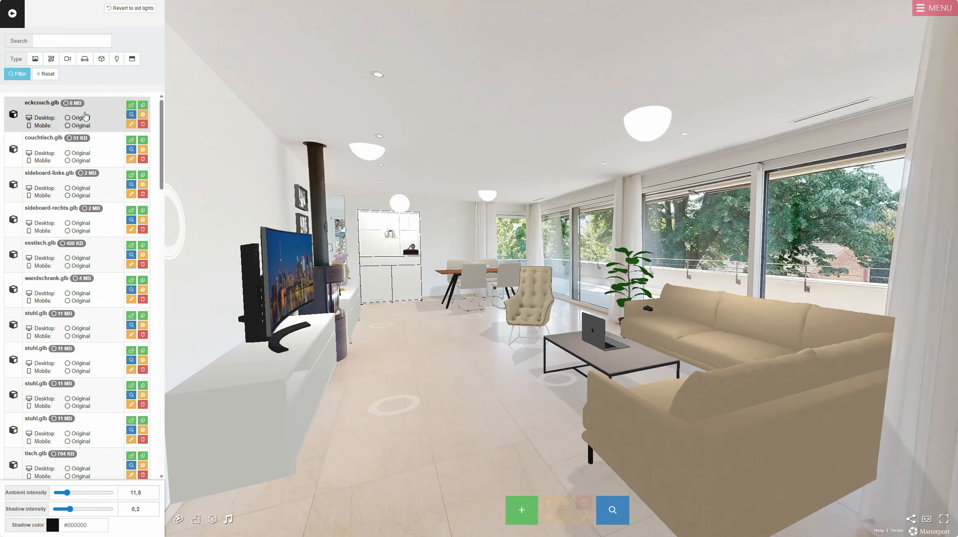
Step: Browse the staged furniture list and jump to several objects in the scene, including a stuhl.glb chair and tisch.glb
click(66, 404)
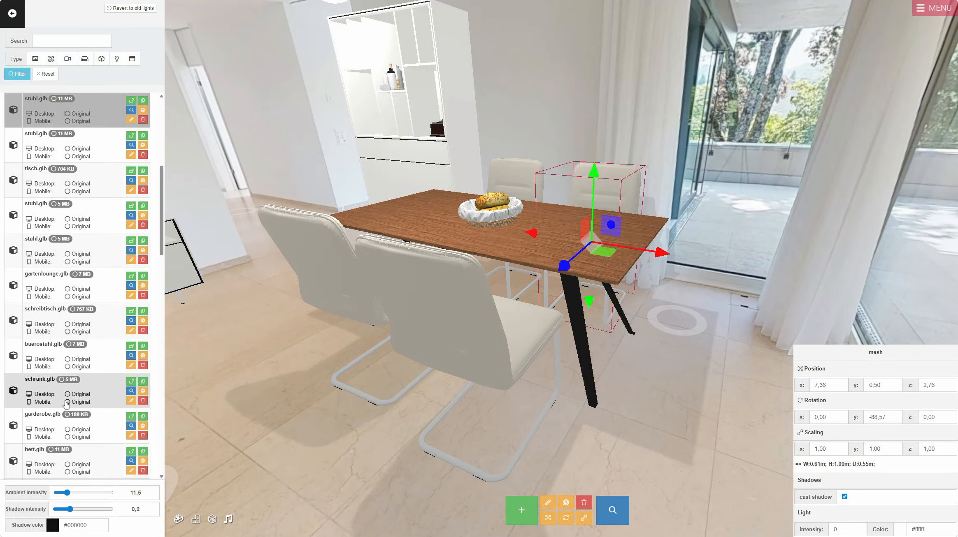
scroll(67, 401, down, 5)
click(67, 391)
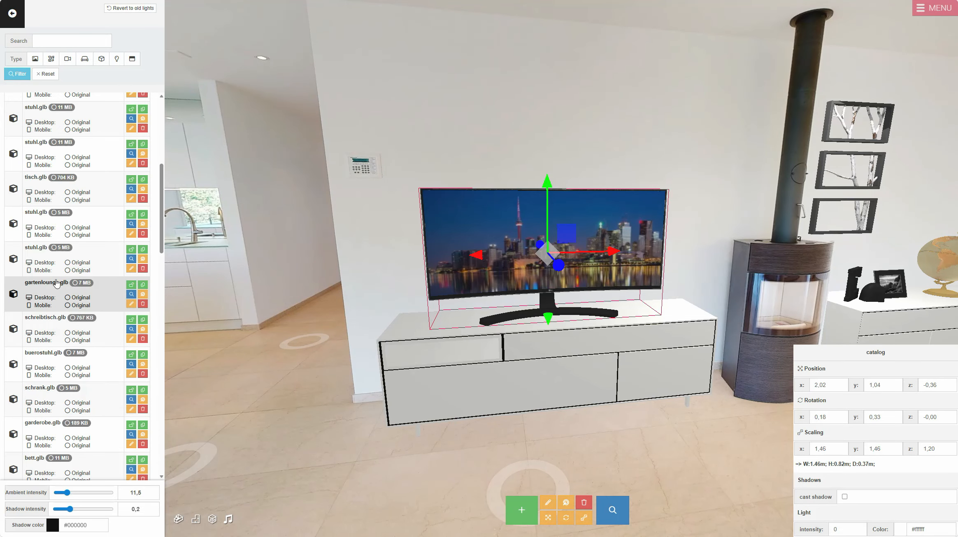
click(56, 190)
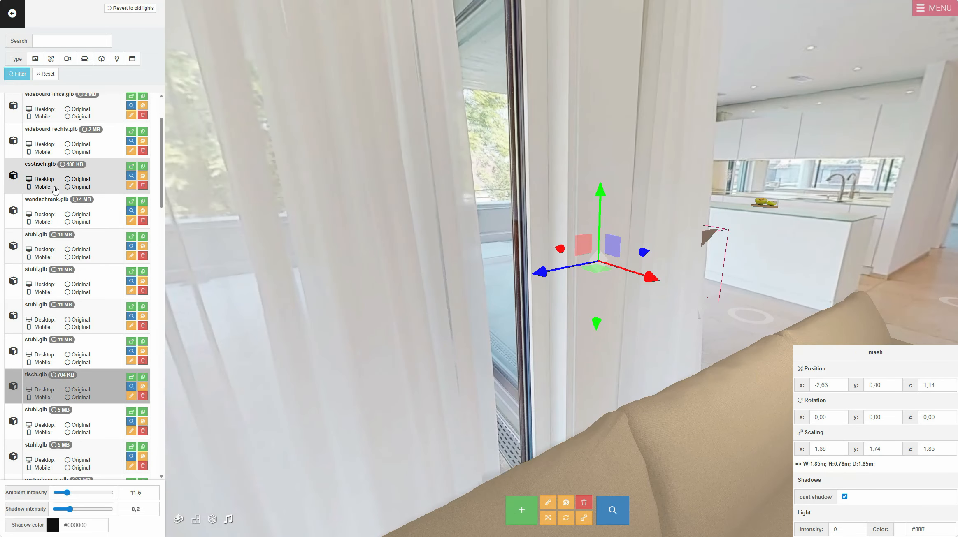
Step: Lock the stuhl.glb dining chair against editing and unlock it again
click(59, 144)
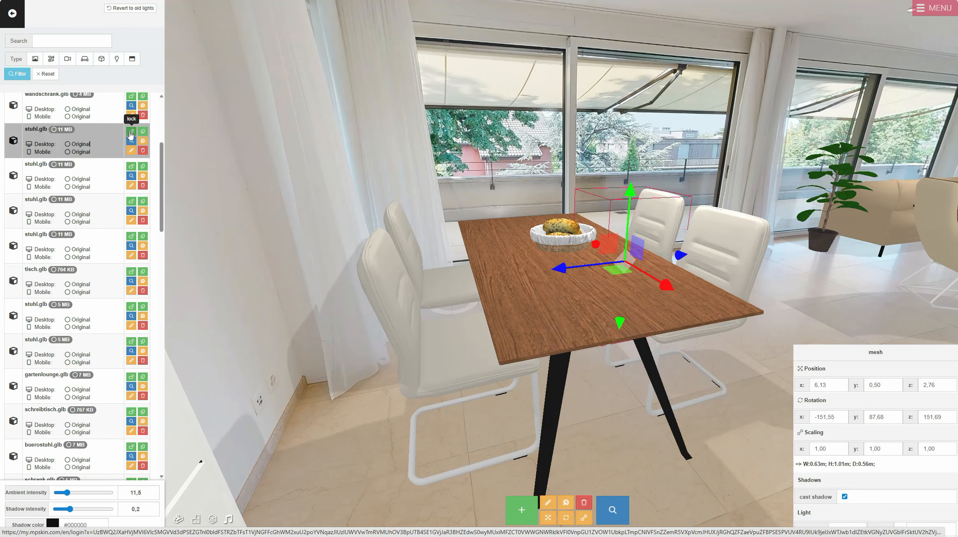
click(131, 132)
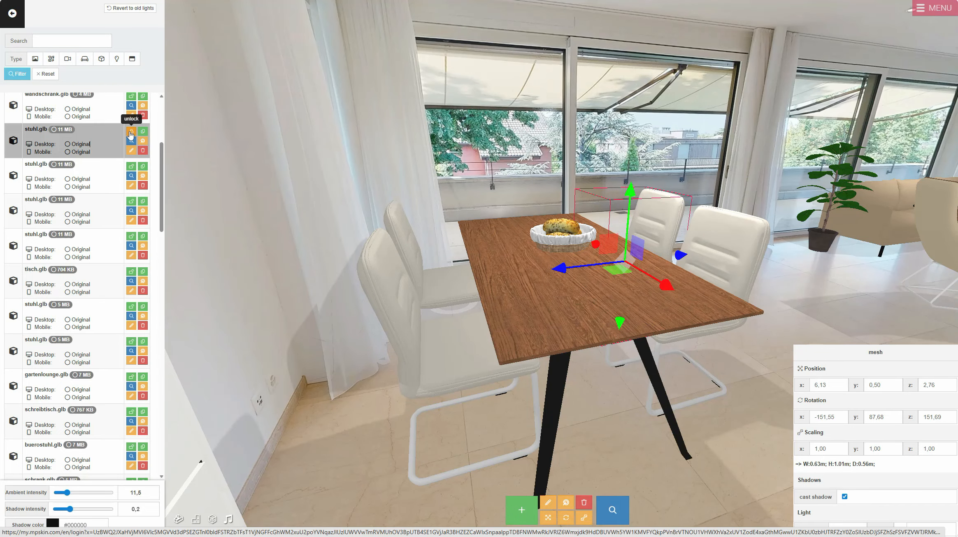
click(130, 132)
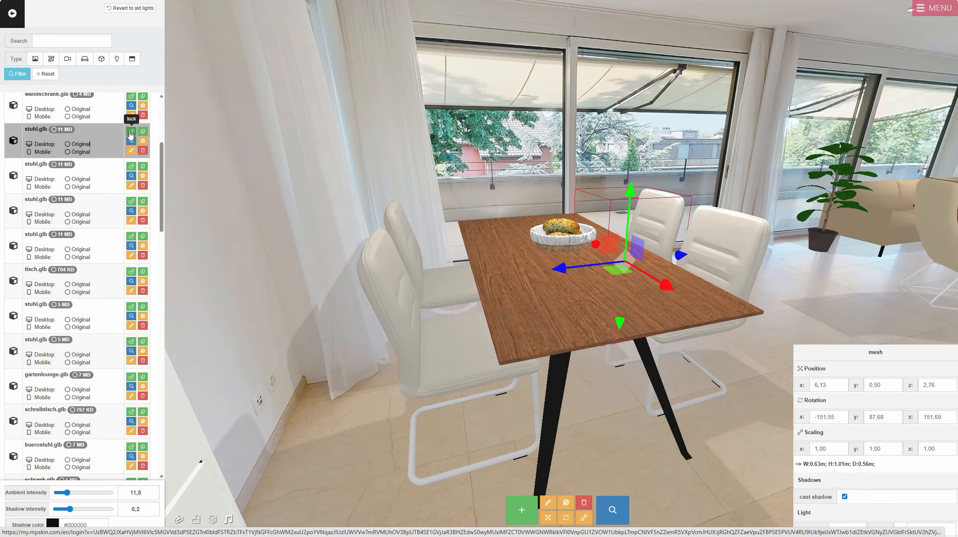
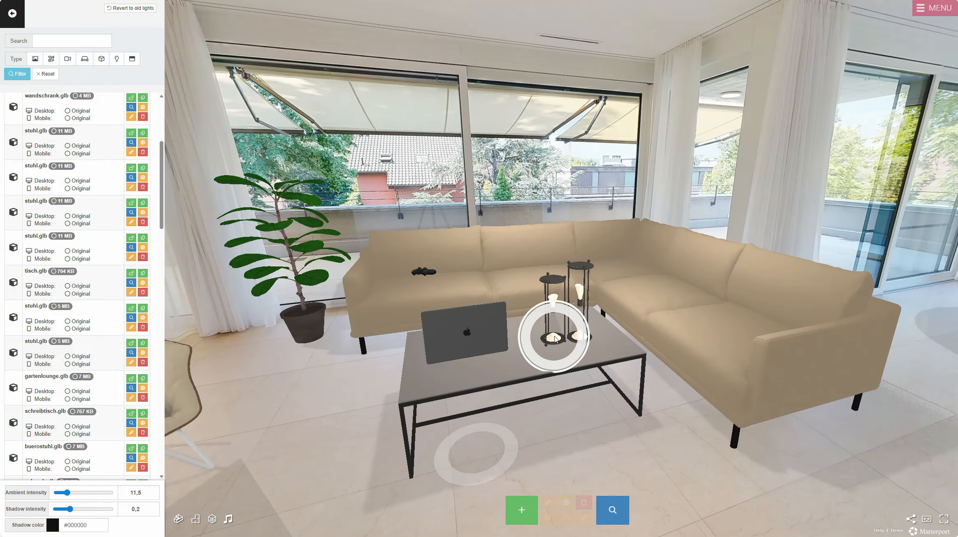
Step: Rotate the pair of lanterns on the coffee table around their vertical axis twice, the first time to about -4°
click(554, 339)
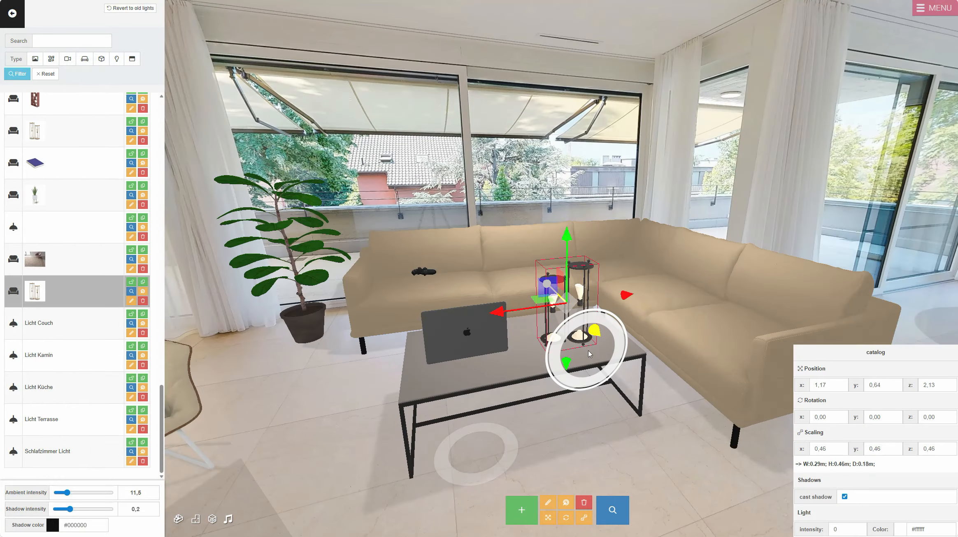
key(r)
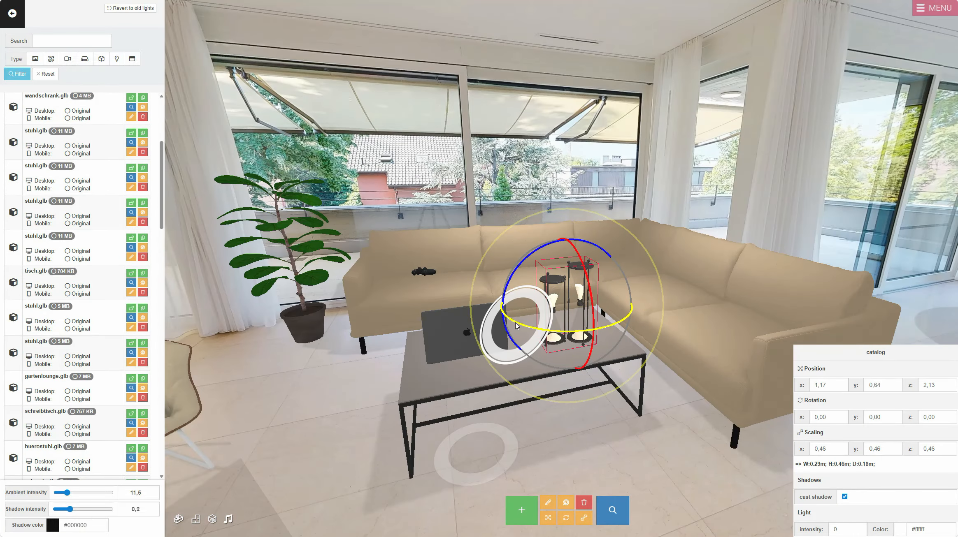
mouse_move(518, 324)
mouse_down()
mouse_move(547, 329)
mouse_move(513, 323)
mouse_up()
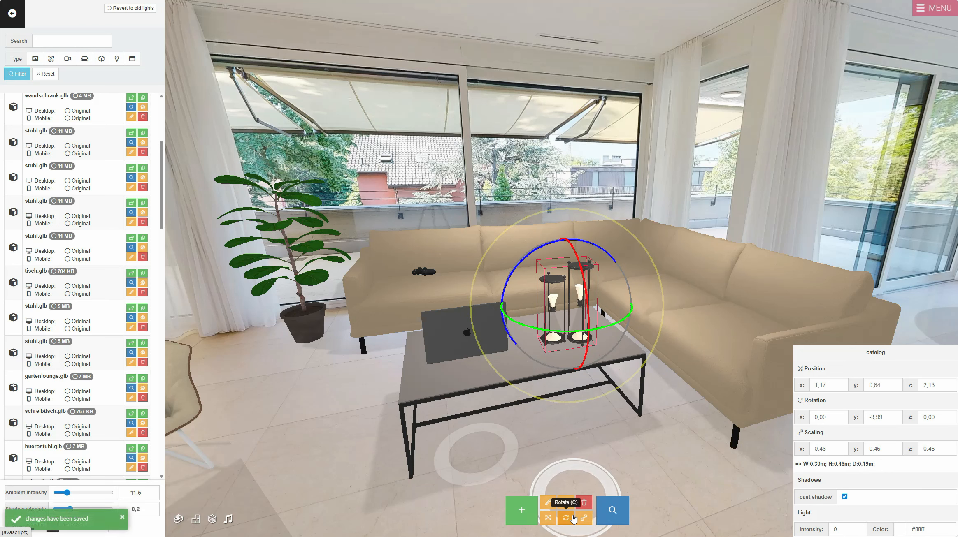
click(573, 519)
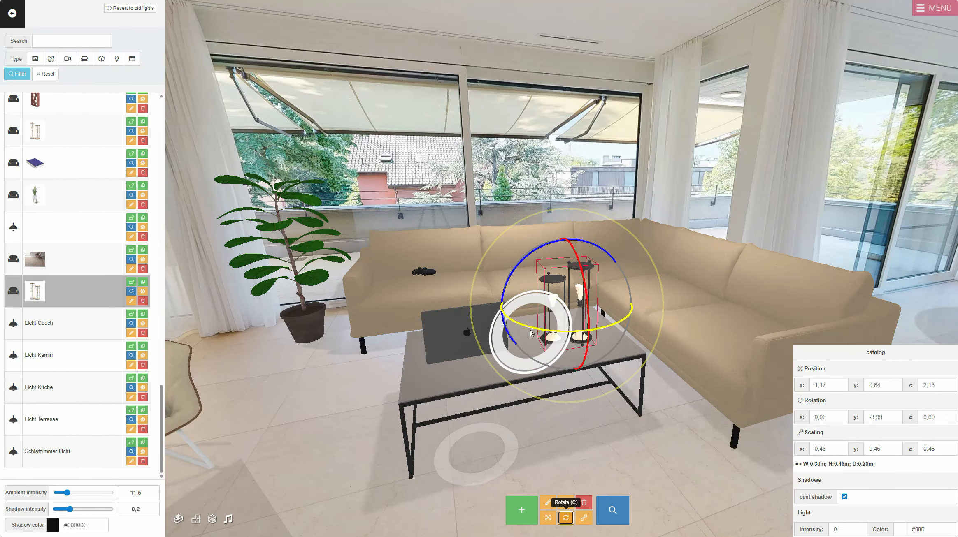
drag(531, 331, 545, 336)
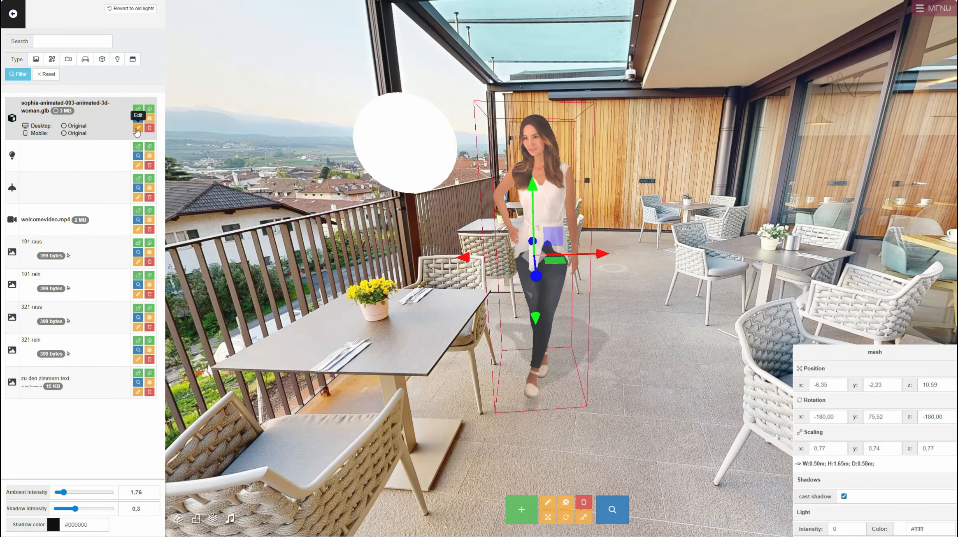
Step: Make the sophia-animated-003 woman model clickable and bring up its action settings
click(137, 129)
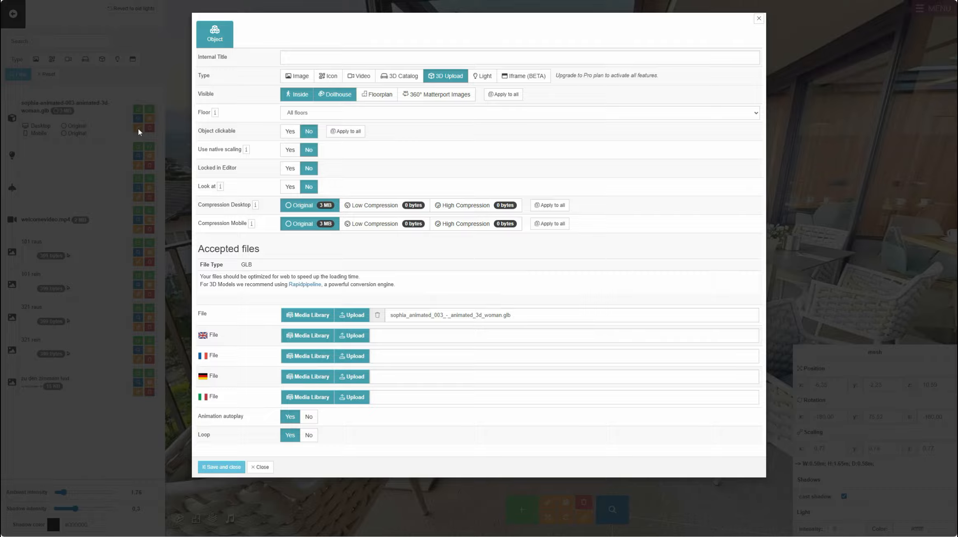
click(290, 131)
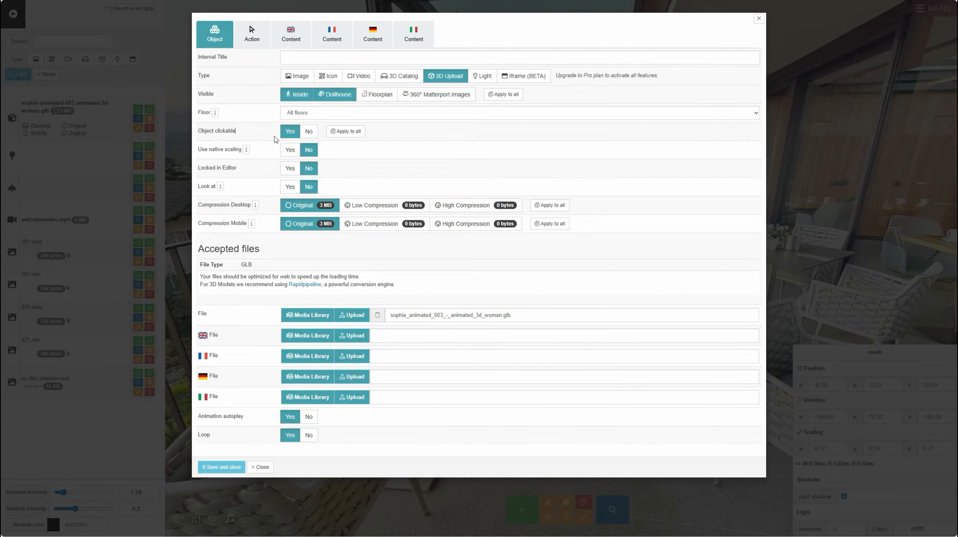
click(251, 43)
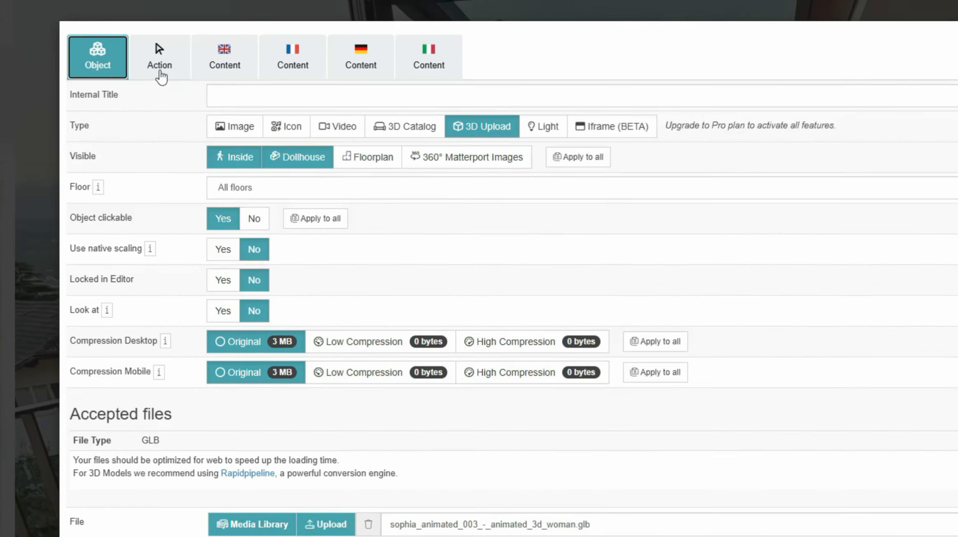
click(252, 41)
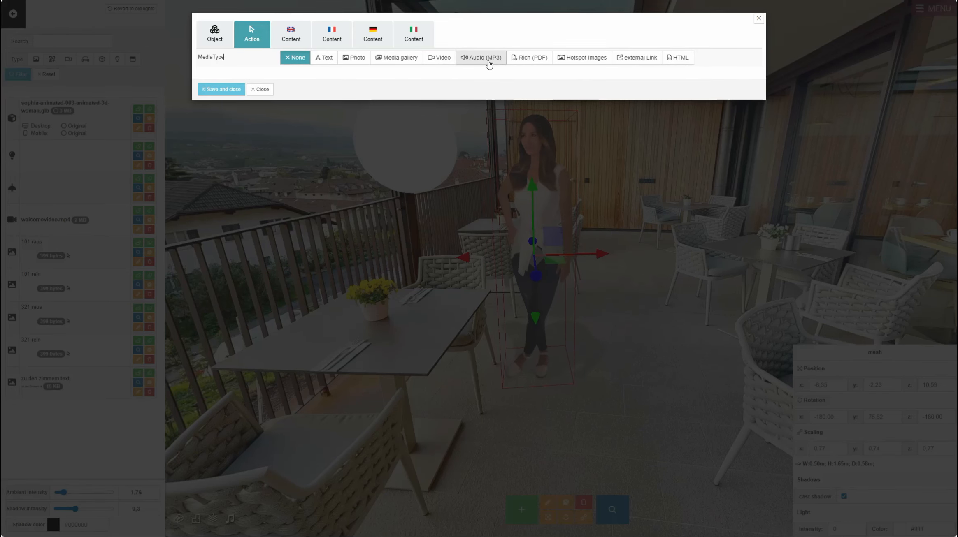
Step: Assign the woman an Audio (MP3) action with the uploaded file ErstesObergeschossAmerika_D_Master.mp3 and keep the action glow on
click(489, 63)
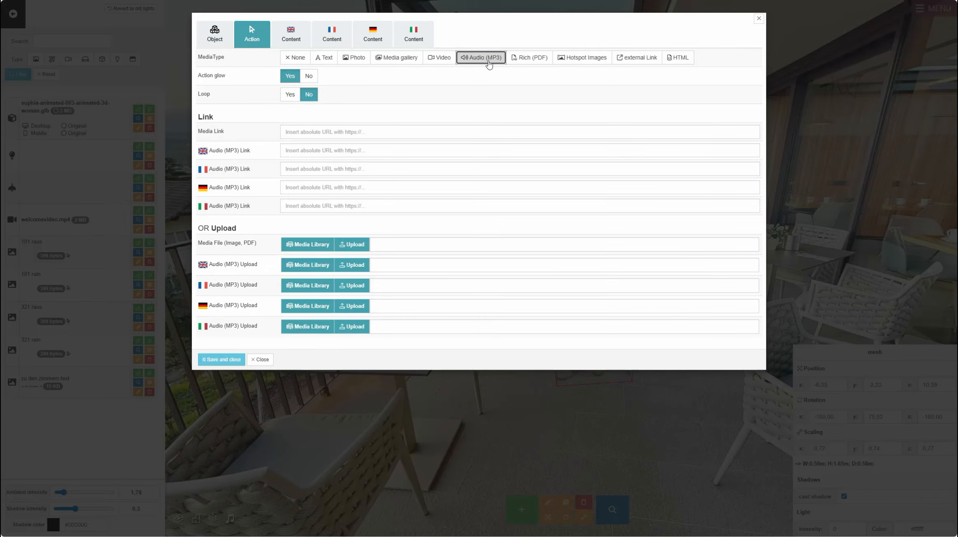
click(352, 247)
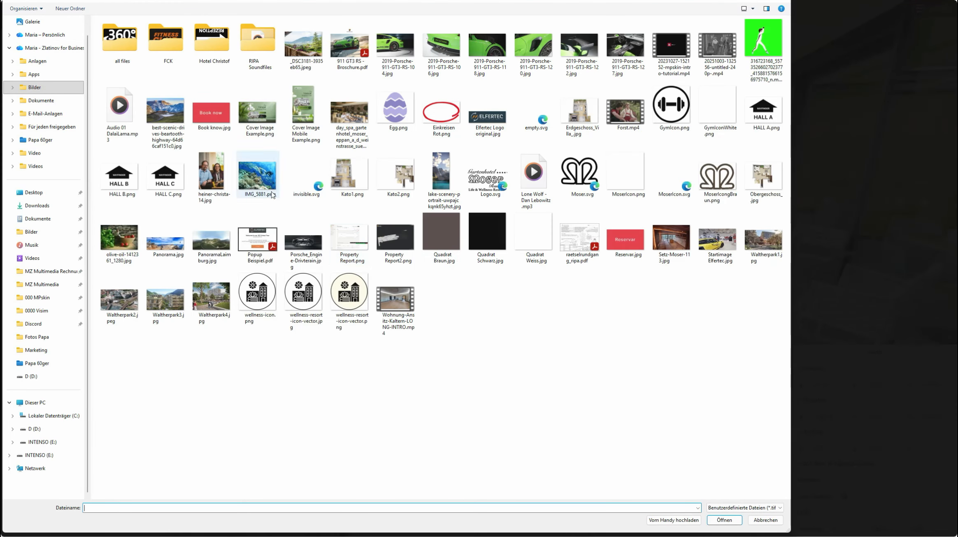
double_click(250, 55)
double_click(251, 61)
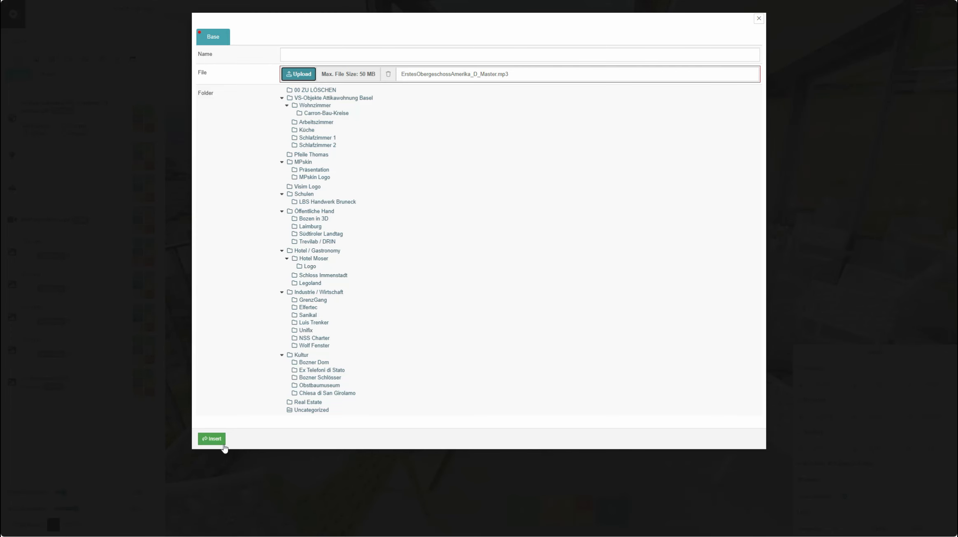
click(212, 440)
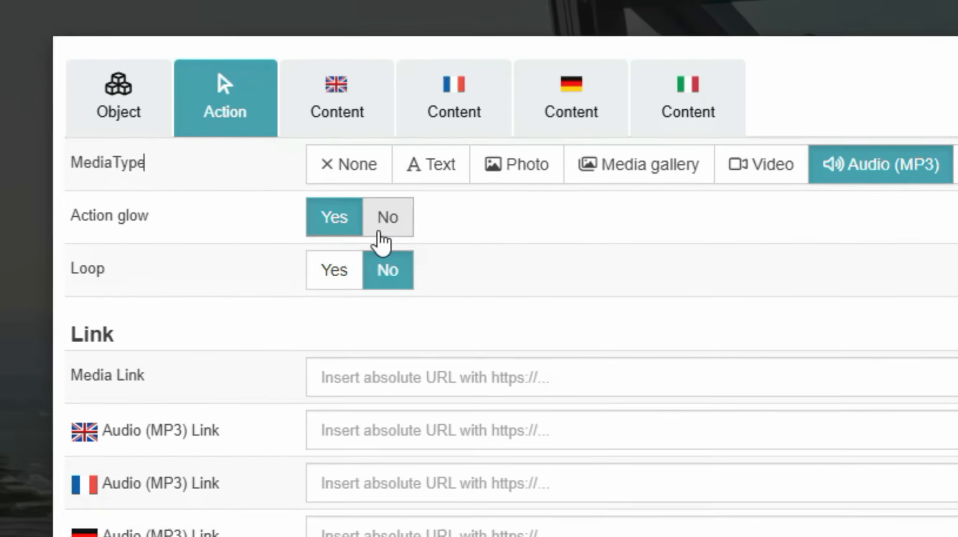
click(327, 233)
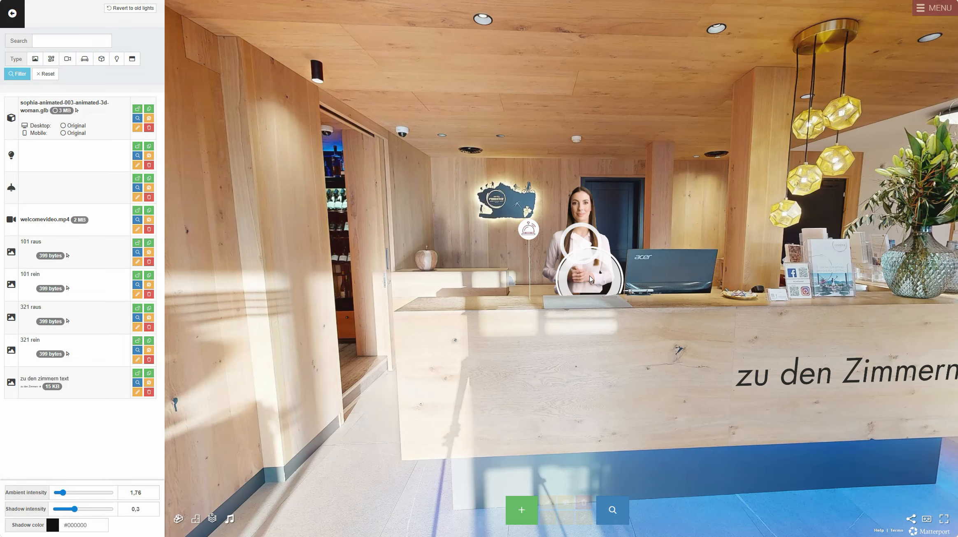
Step: Try the Muted and Autoplay options of the welcomevideo.mp4 video at the reception desk
click(591, 279)
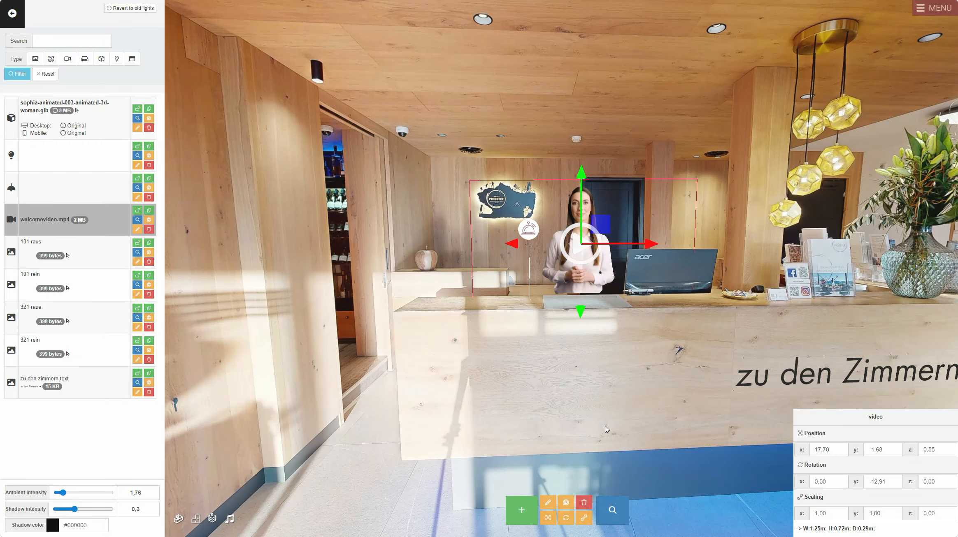
click(547, 508)
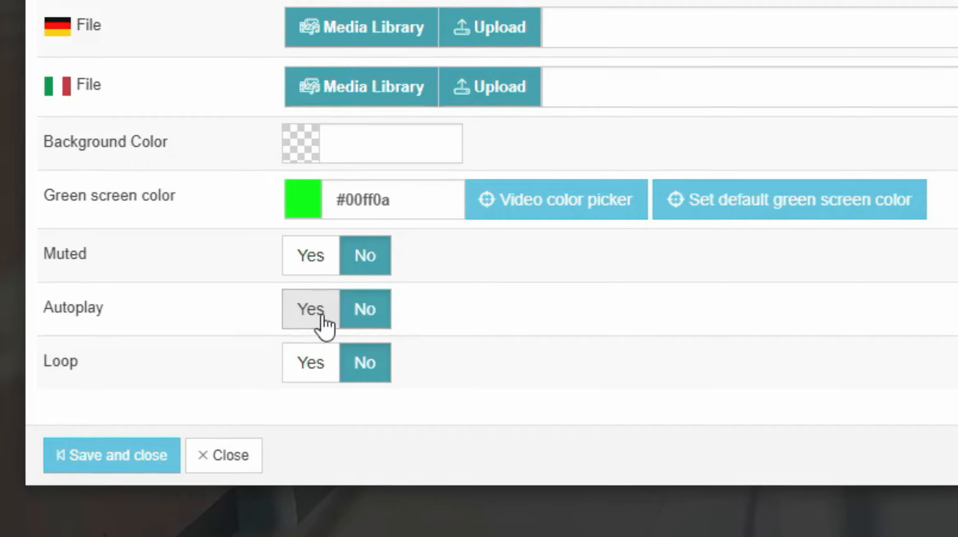
click(292, 410)
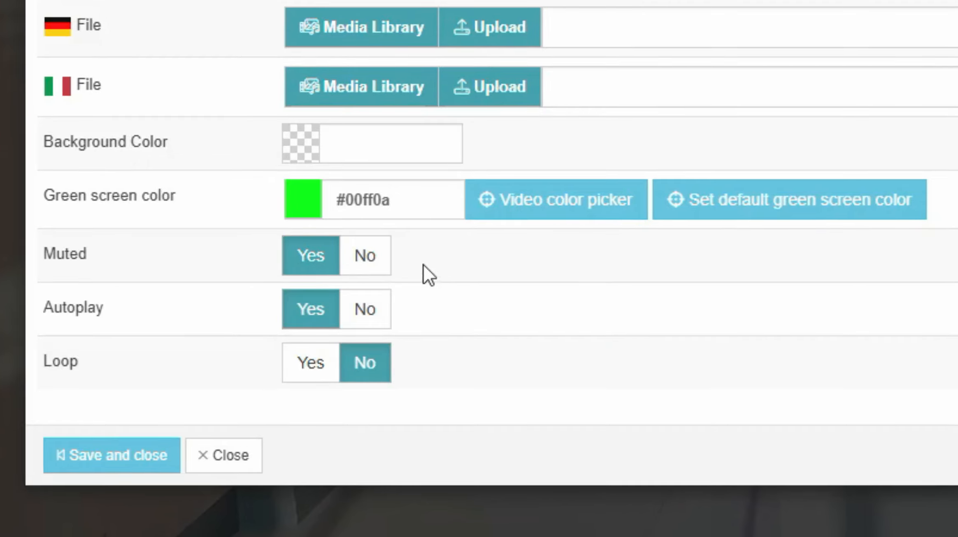
click(365, 255)
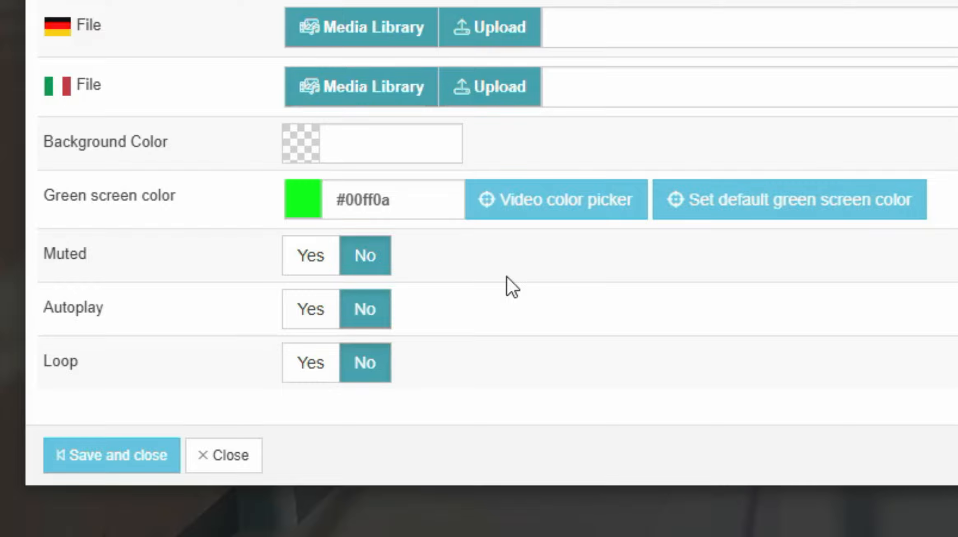
click(327, 303)
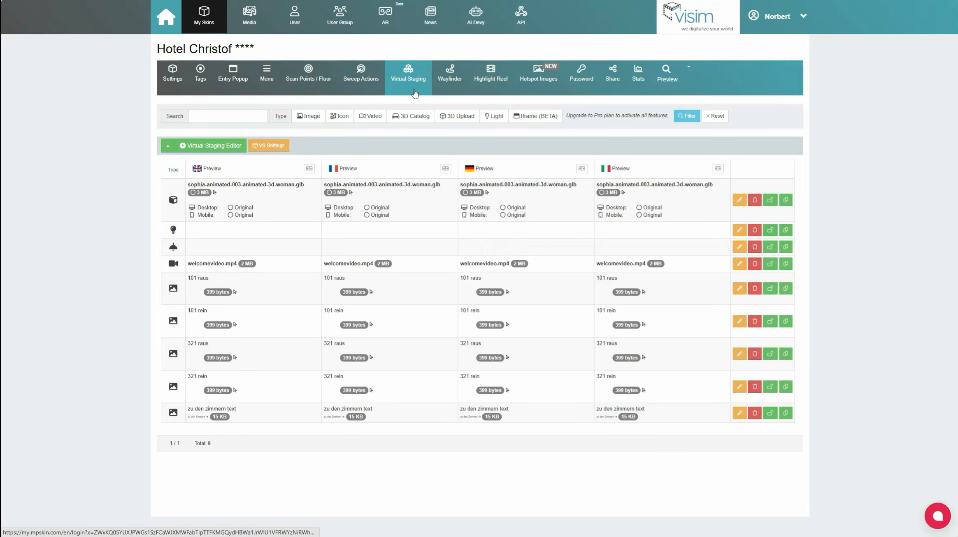
Step: Review the sweep action of scan point 47 on floor 0 Erdgeschoss that triggers the staged welcome video, and close it without changes
click(368, 89)
click(225, 128)
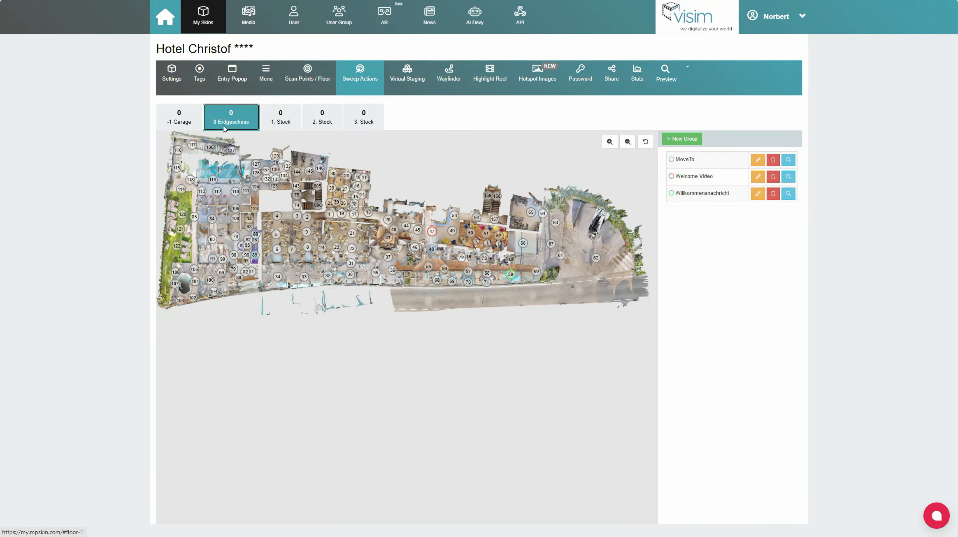
scroll(424, 244, up, 5)
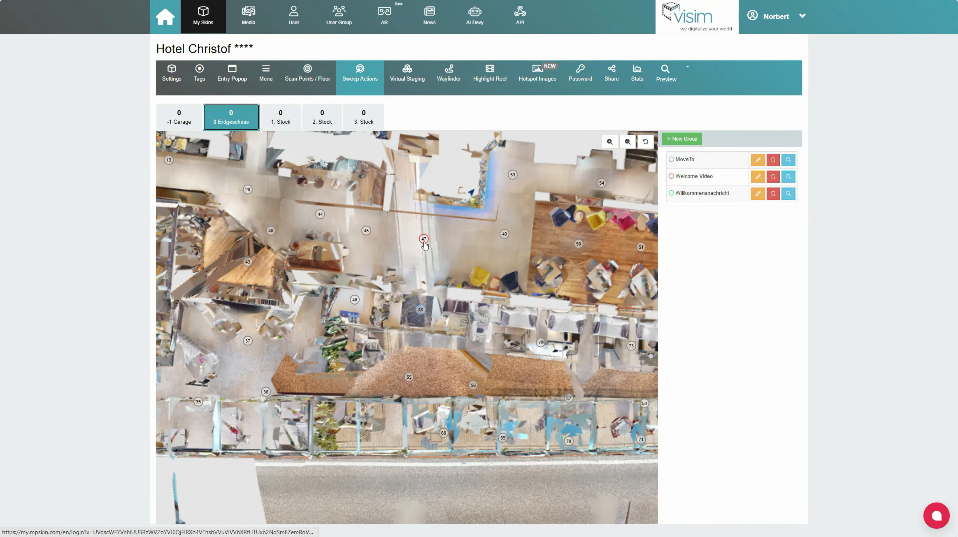
click(424, 243)
click(255, 33)
click(344, 62)
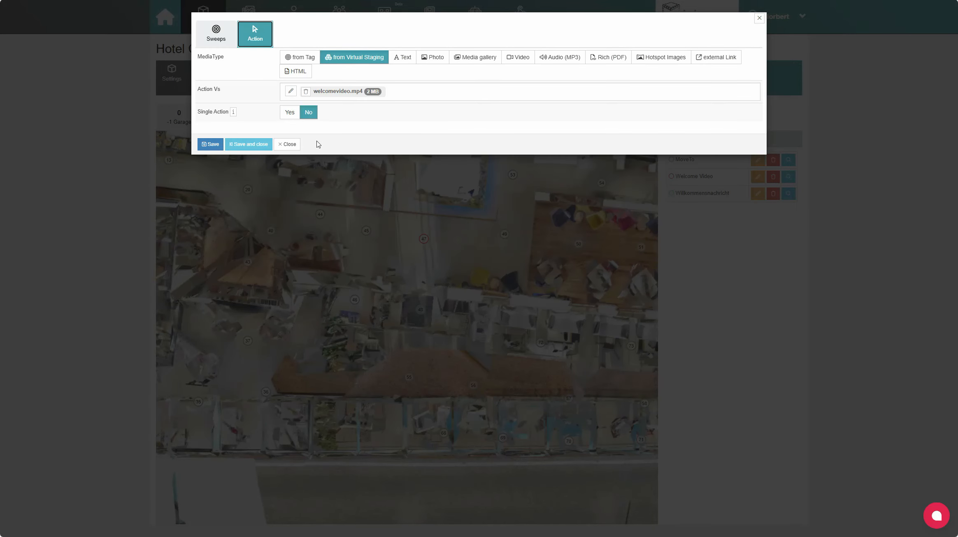
click(287, 149)
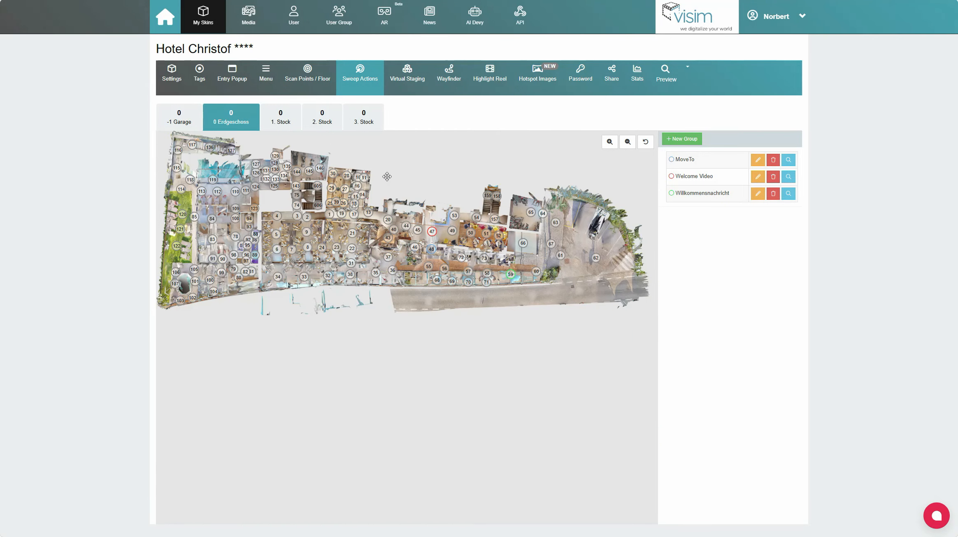
click(789, 160)
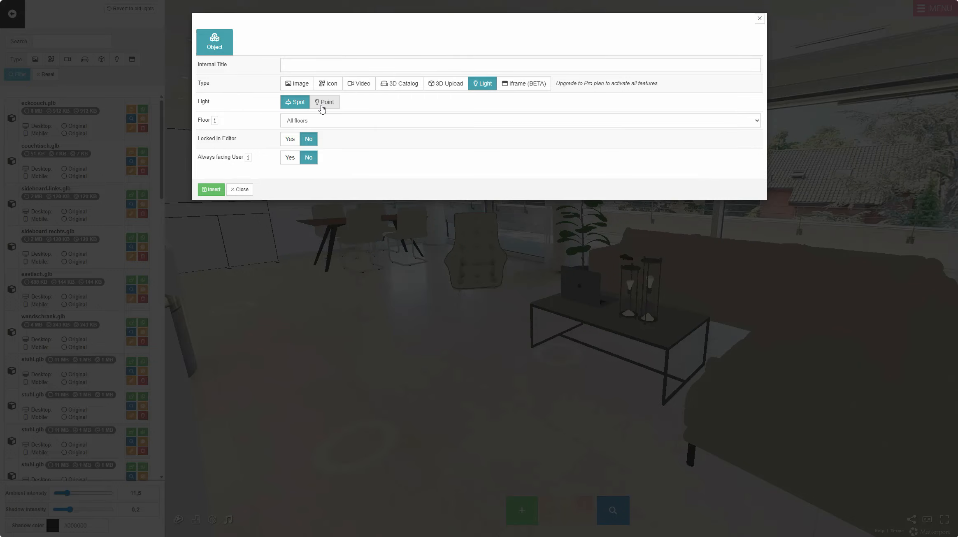
Step: Close the new light's settings without inserting it and raise the living room's ambient intensity to 12.87
click(240, 189)
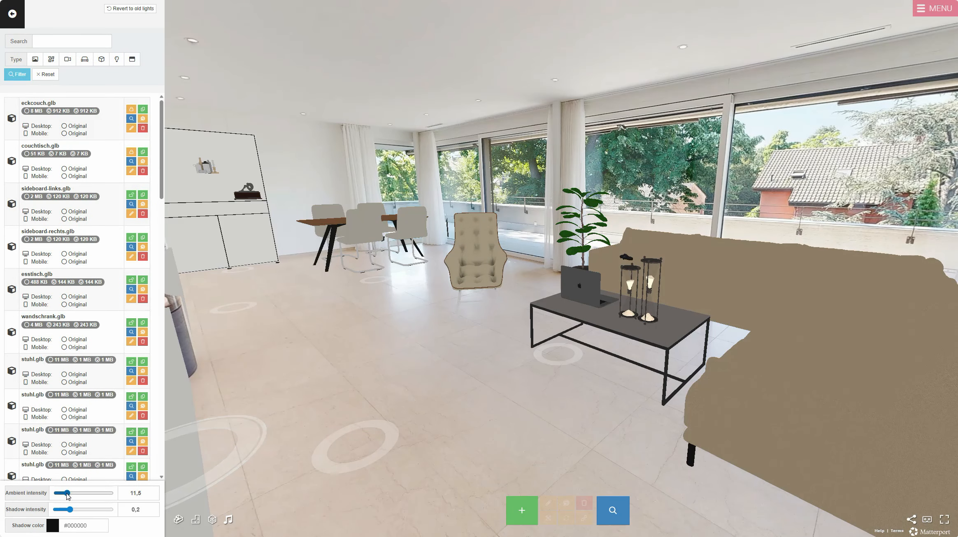
mouse_move(52, 498)
mouse_down()
mouse_move(85, 496)
mouse_move(68, 497)
mouse_up()
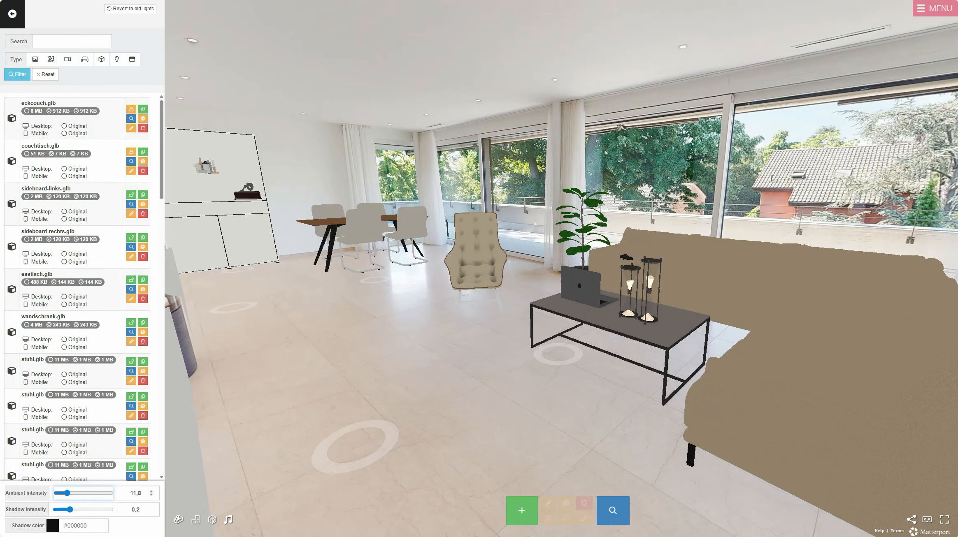
click(152, 490)
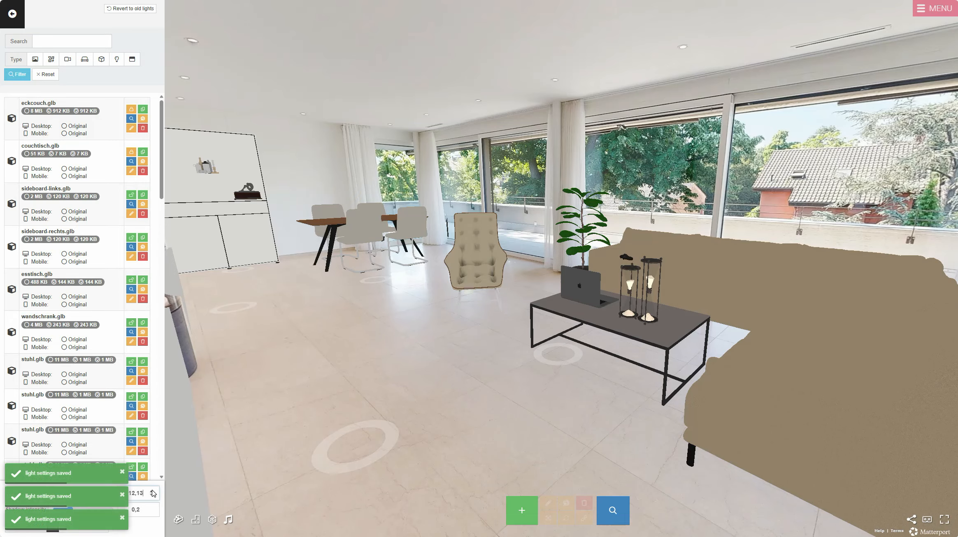
click(152, 491)
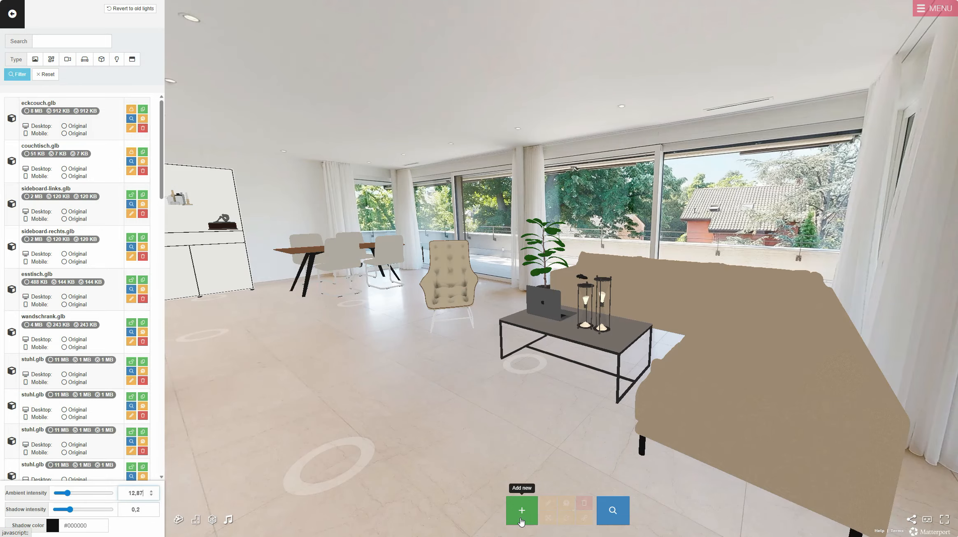
Step: Insert a new spot light and place it on the ceiling above the living room seating area
click(522, 511)
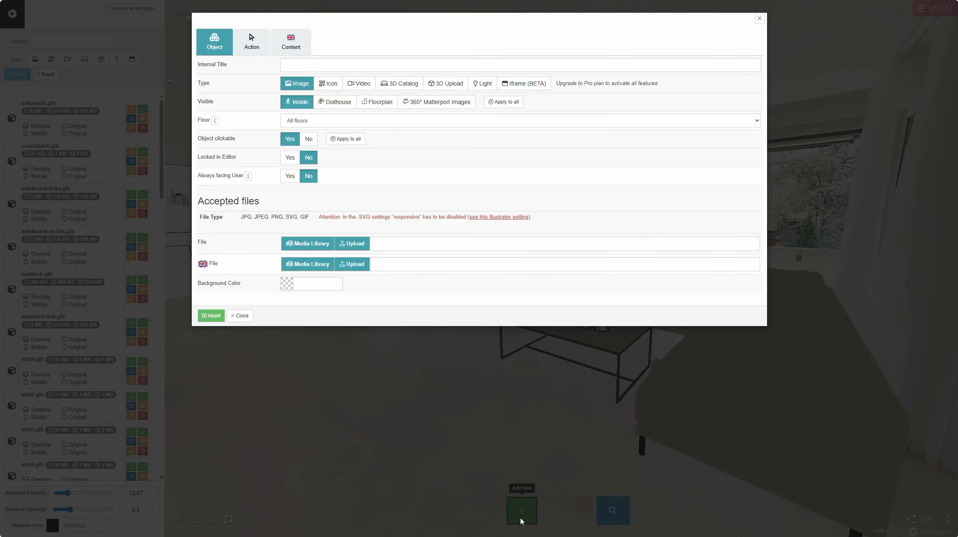
click(483, 83)
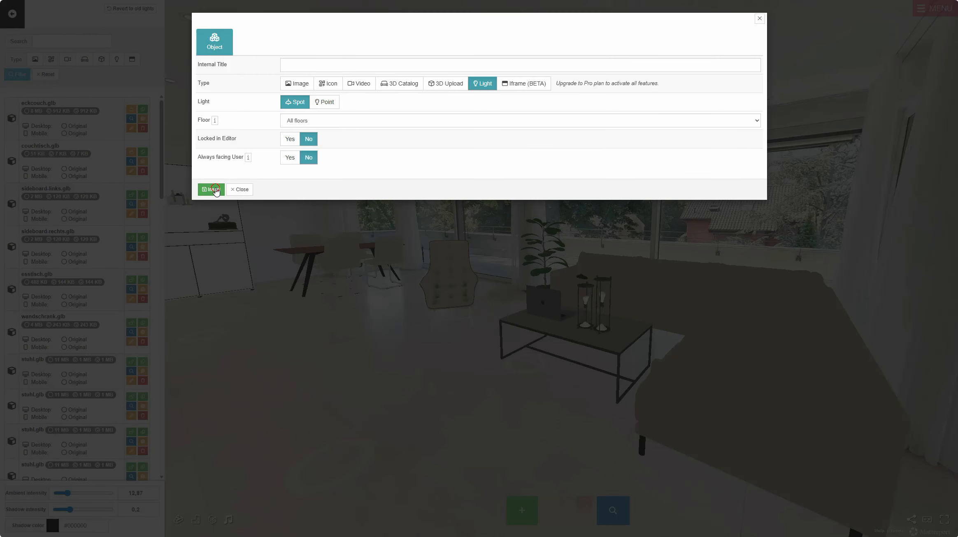
click(214, 190)
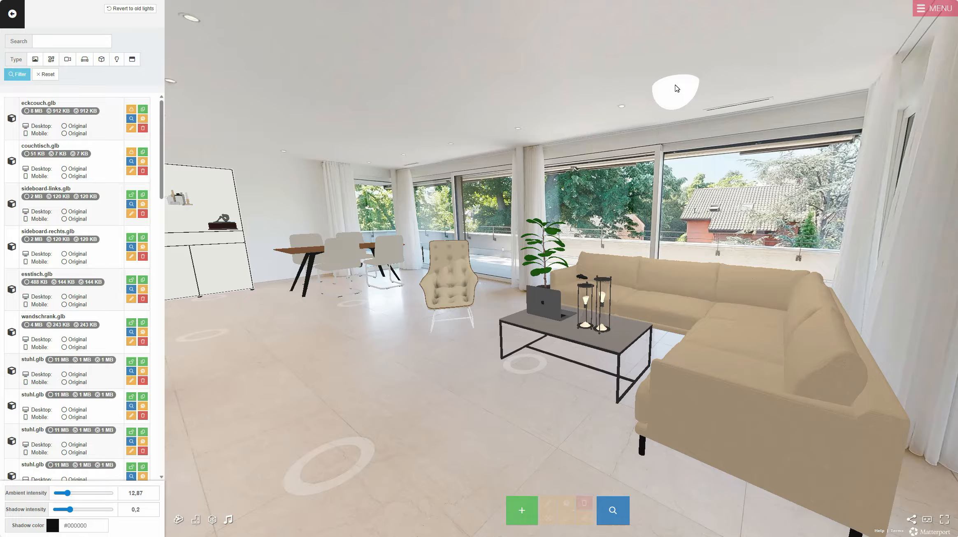
click(671, 86)
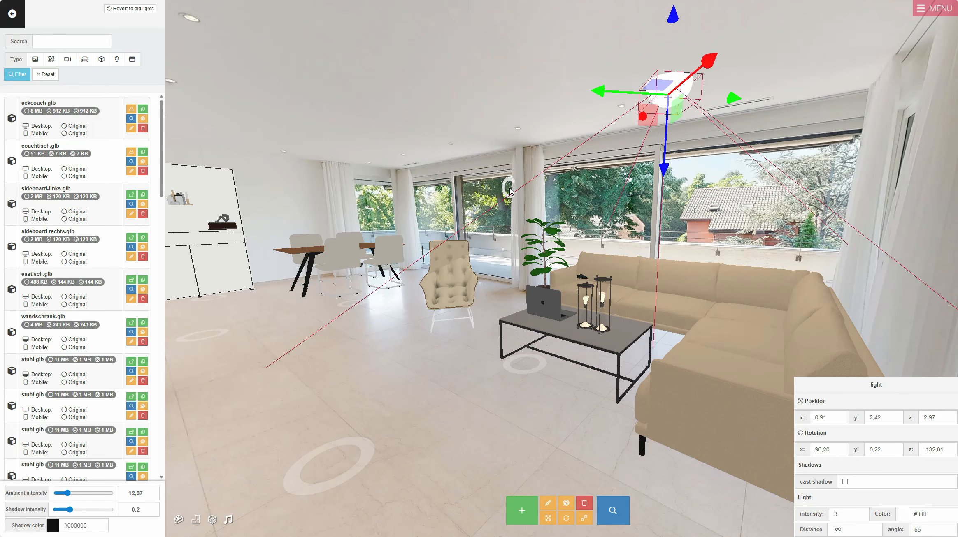
Step: Move the spot light horizontally below the ceiling to about x 1.14 and z 2.79
drag(482, 97, 342, 100)
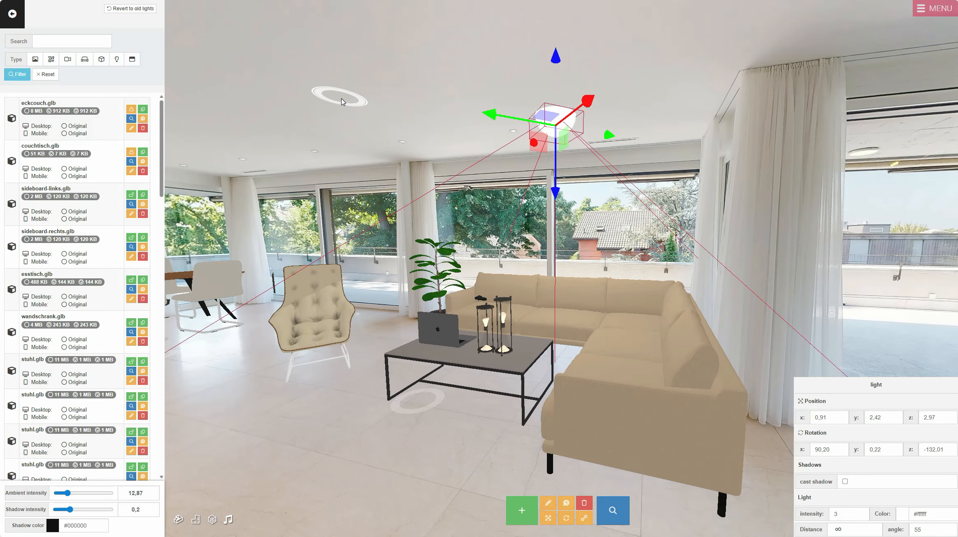
drag(593, 103, 636, 106)
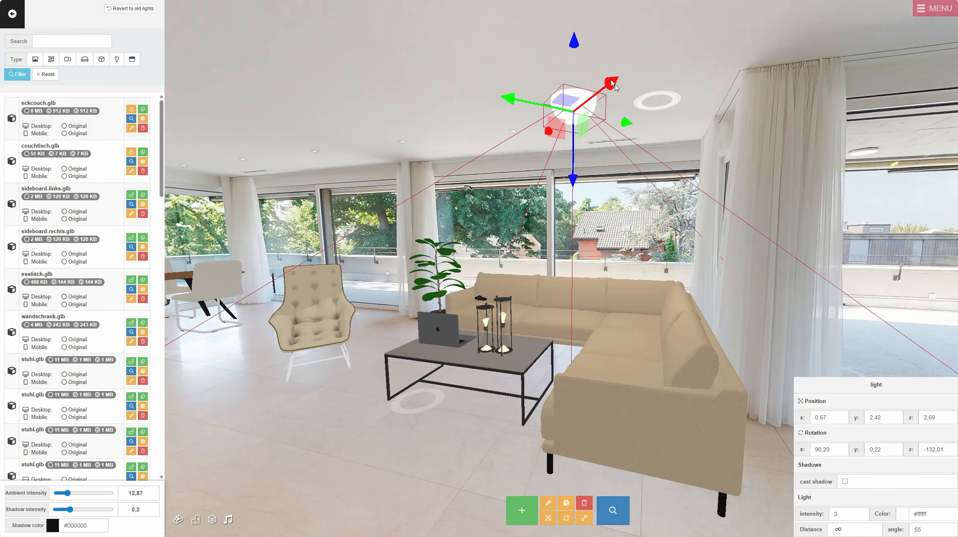
drag(610, 80, 584, 131)
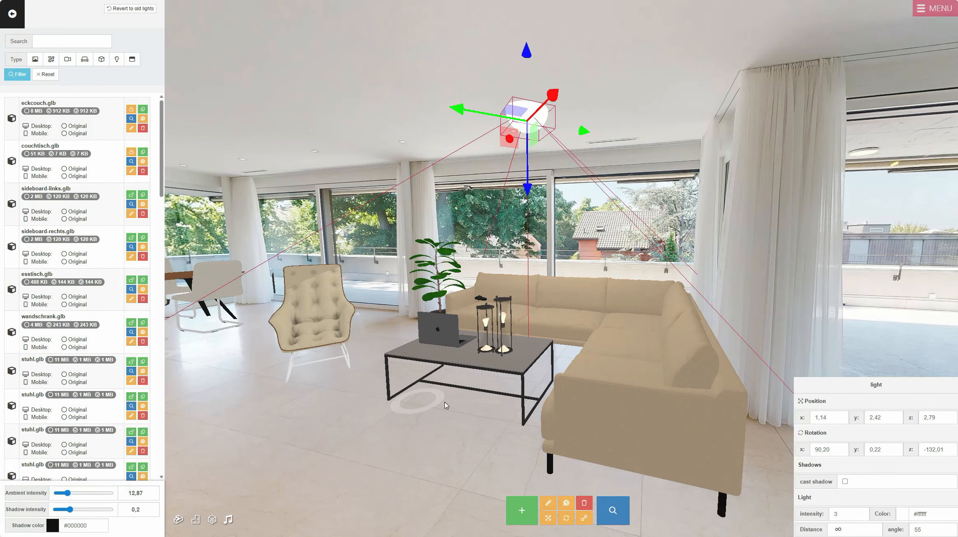
Step: Try the rotation handles on the spot light and return to the move handles
key(e)
key(r)
key(e)
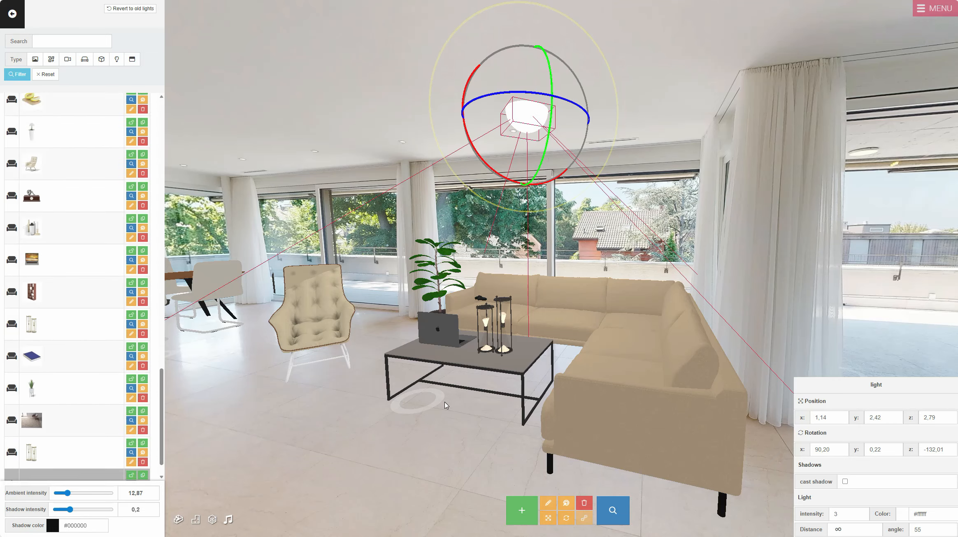
key(w)
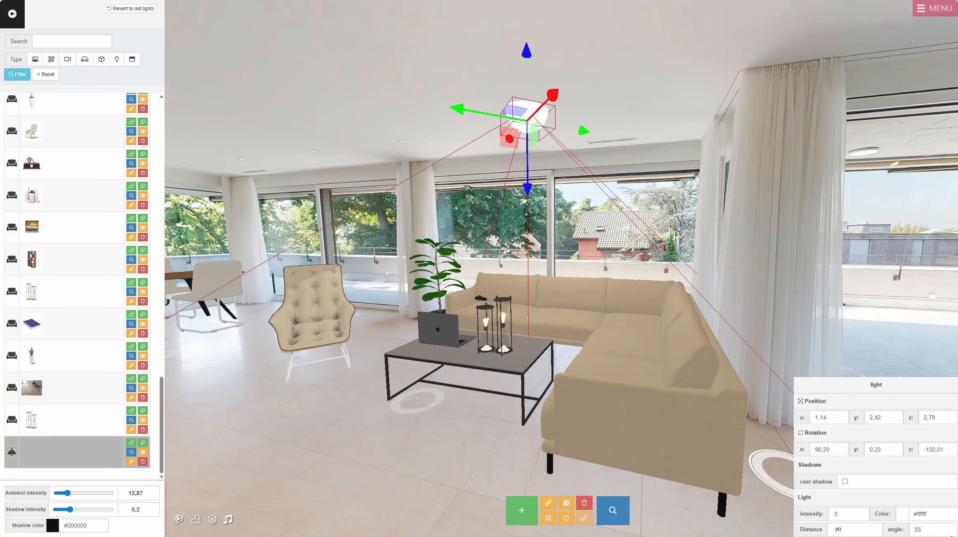
Step: Narrow the spot light's beam angle to 46
click(949, 533)
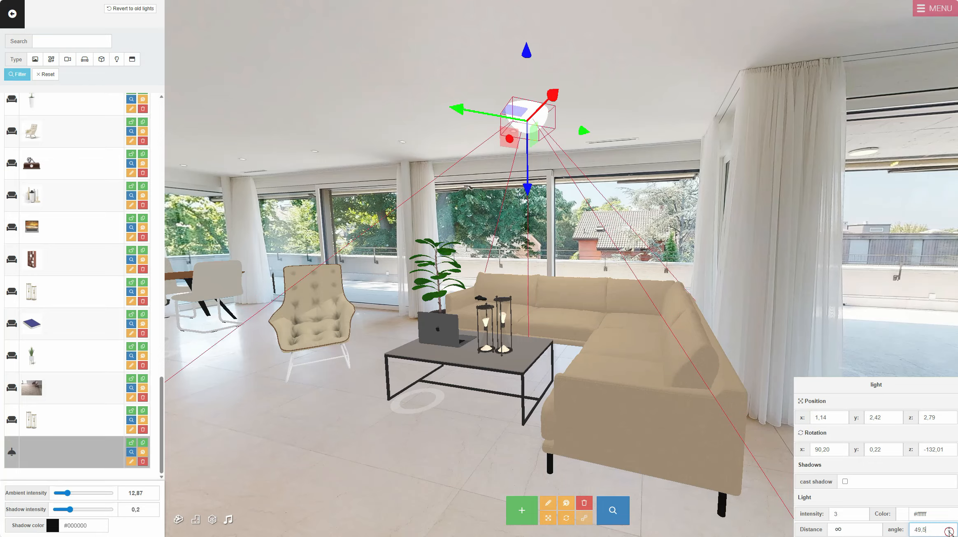
click(950, 529)
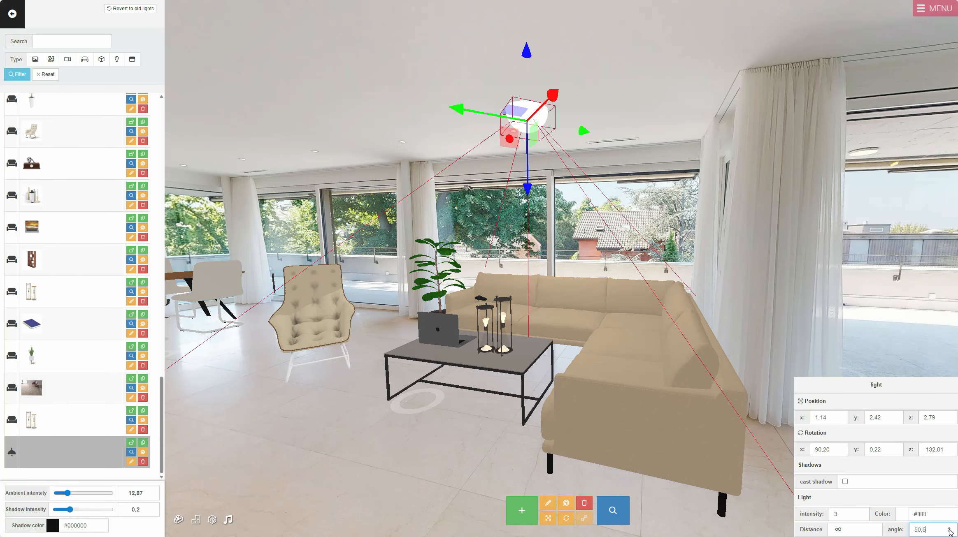
click(951, 532)
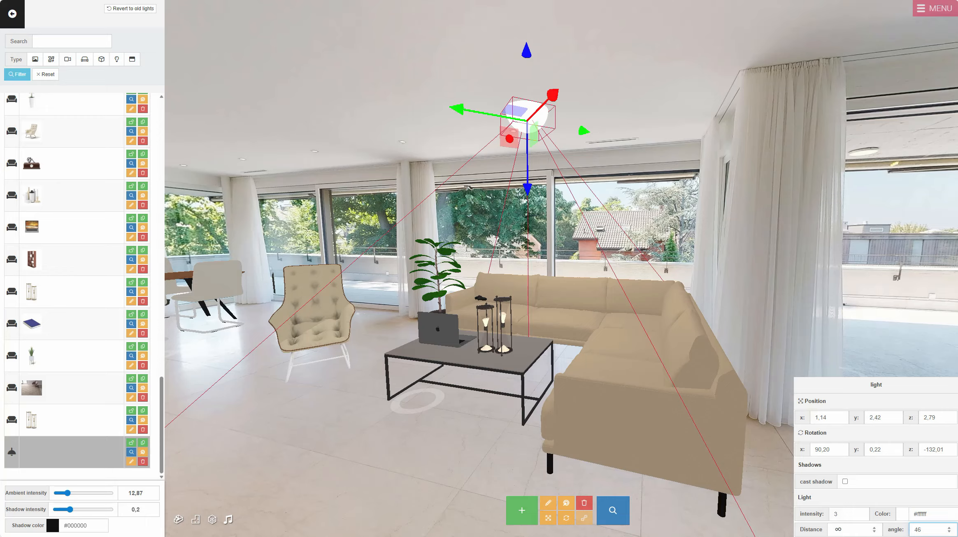
Step: Try a shorter distance down to 1.1 on the living room spot light and raise it to 3
click(874, 531)
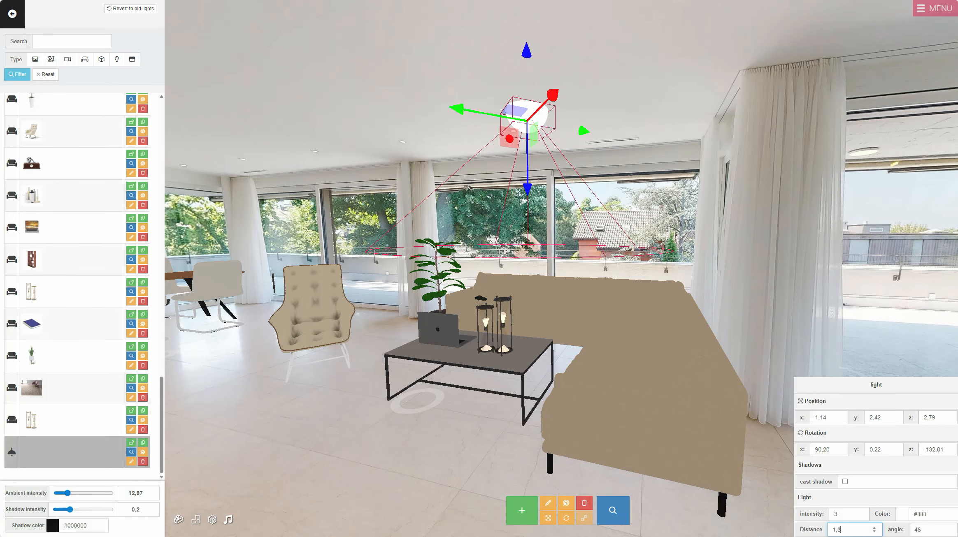
click(874, 529)
click(874, 529)
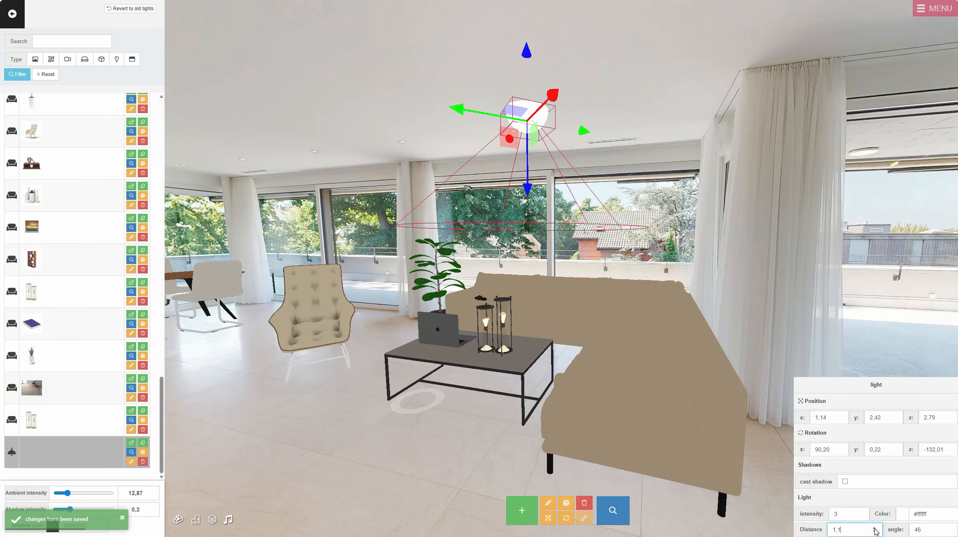
click(875, 529)
click(875, 529)
click(875, 528)
click(875, 529)
click(875, 529)
click(875, 528)
click(874, 528)
click(874, 529)
click(875, 529)
click(875, 528)
click(874, 529)
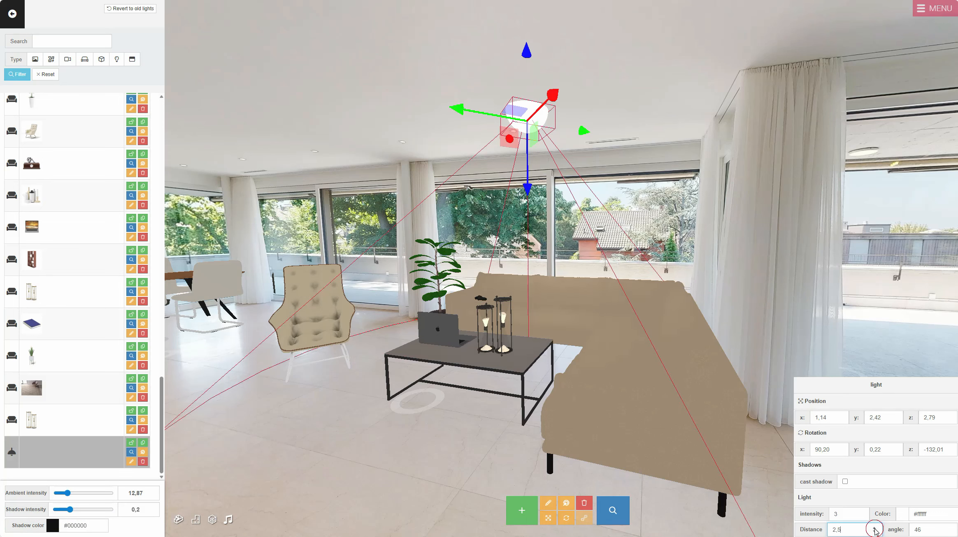
click(875, 529)
click(875, 529)
click(875, 529)
click(875, 529)
click(875, 529)
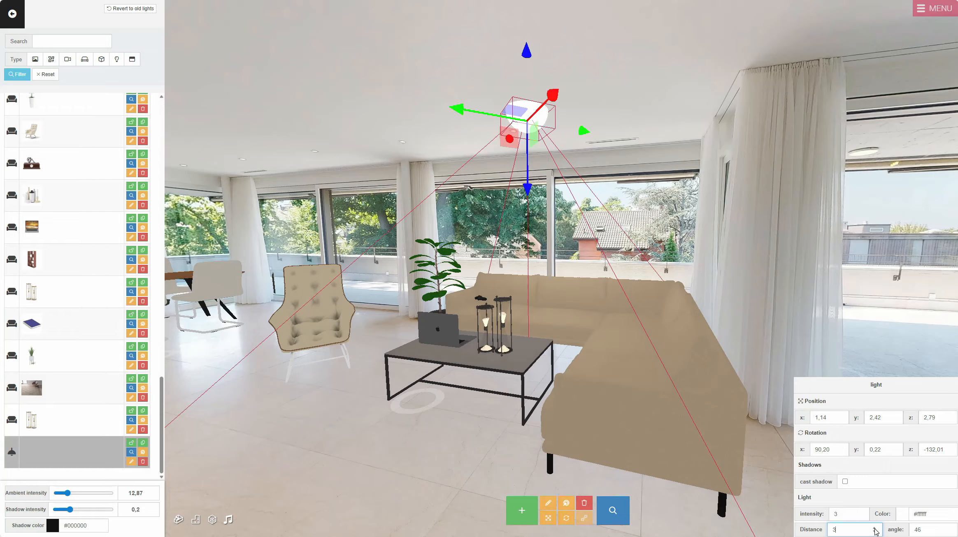
Step: Widen the spot light's angle to 55.5 and extend its distance to 4.2
click(949, 528)
click(949, 528)
click(949, 528)
click(949, 528)
click(949, 528)
click(949, 528)
click(949, 528)
click(949, 528)
click(949, 528)
click(948, 529)
click(875, 529)
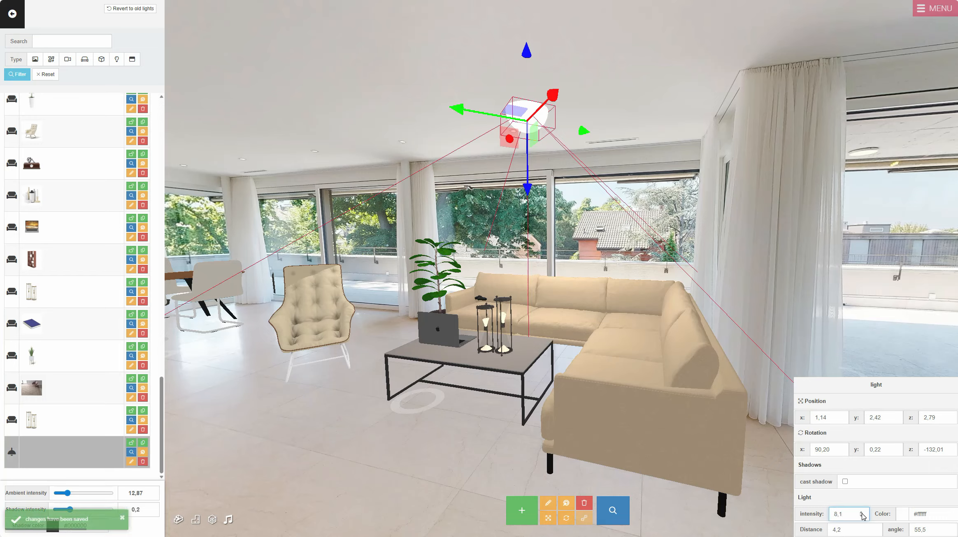
Step: Set the spot light's intensity to 4.5 and shift it horizontally to about x 1.18 and z 2.75
click(863, 517)
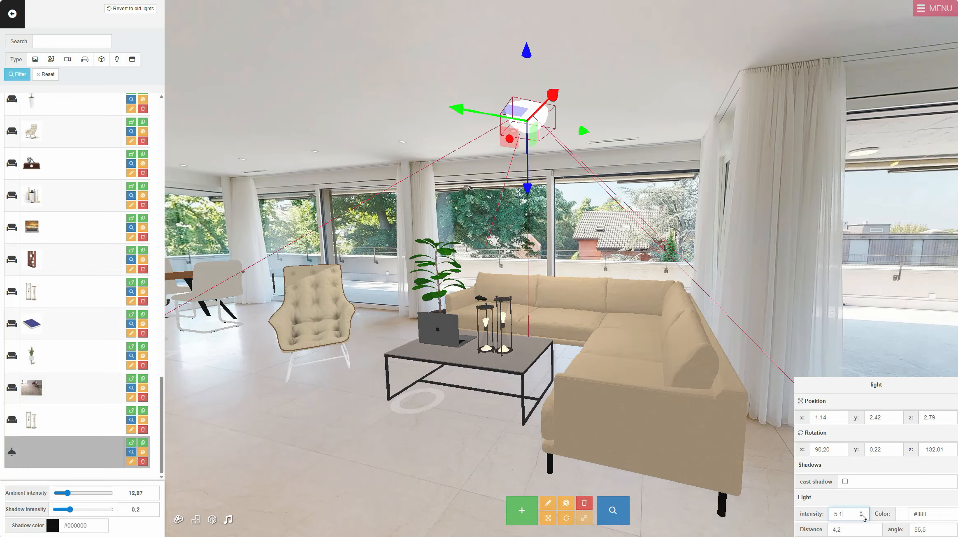
drag(585, 130, 579, 134)
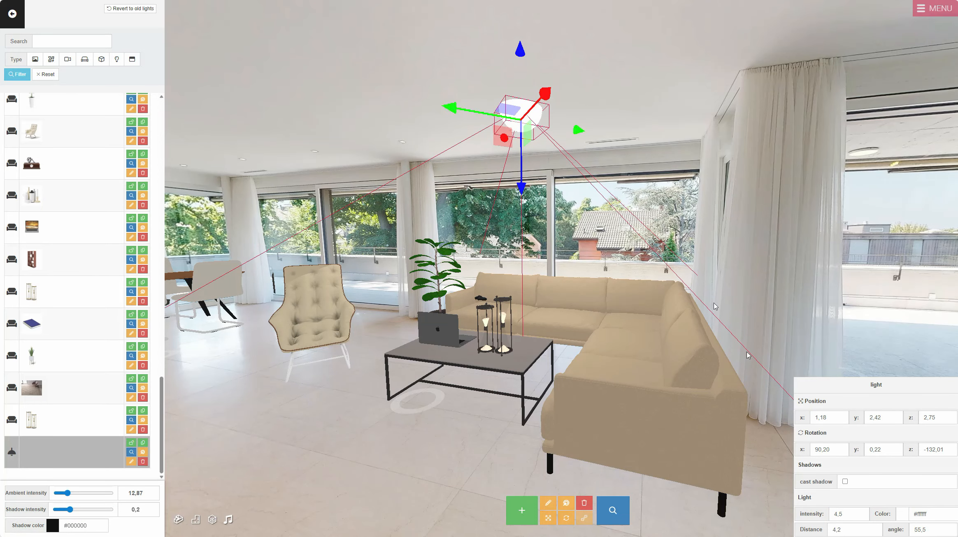
Step: Fine-tune the spot light's beam angle over the seating area
click(949, 528)
click(949, 528)
click(949, 528)
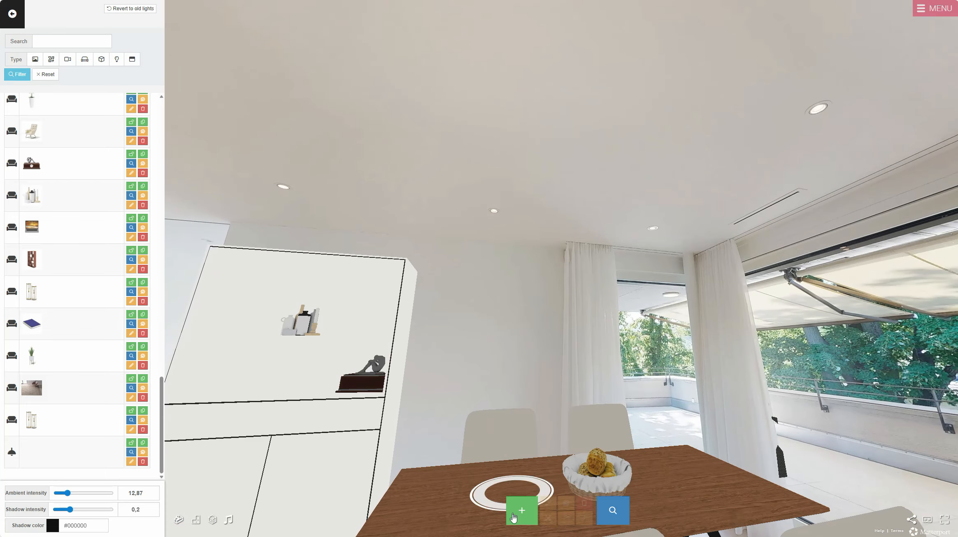
Step: Insert a new point light below the ceiling near the dining table, at about x 6.64, y 2.32 and z 2.39
click(521, 521)
click(482, 84)
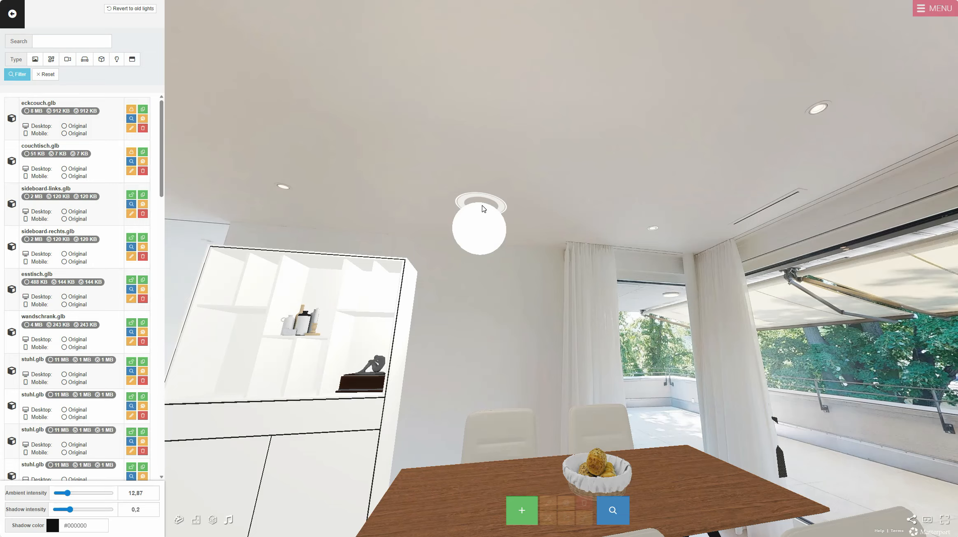
drag(497, 288, 652, 132)
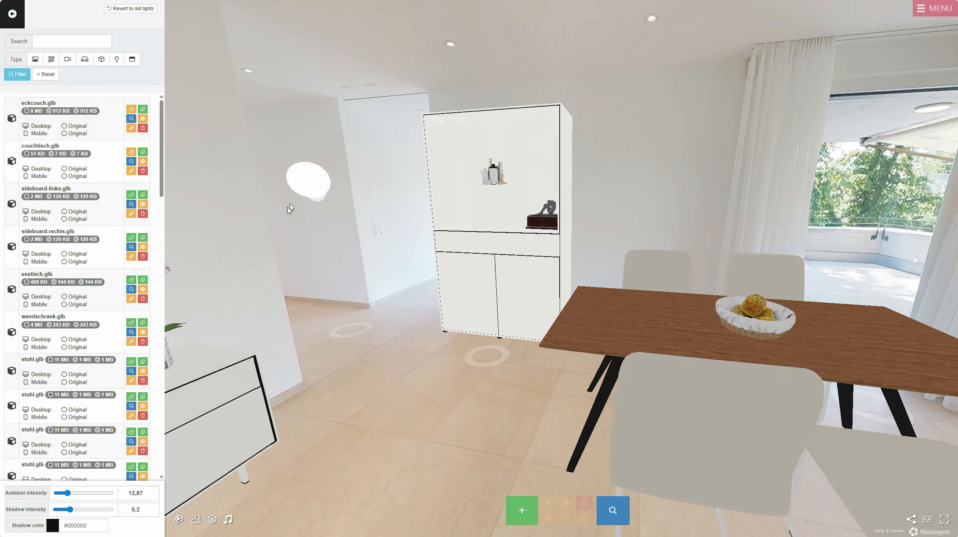
drag(708, 17, 708, 200)
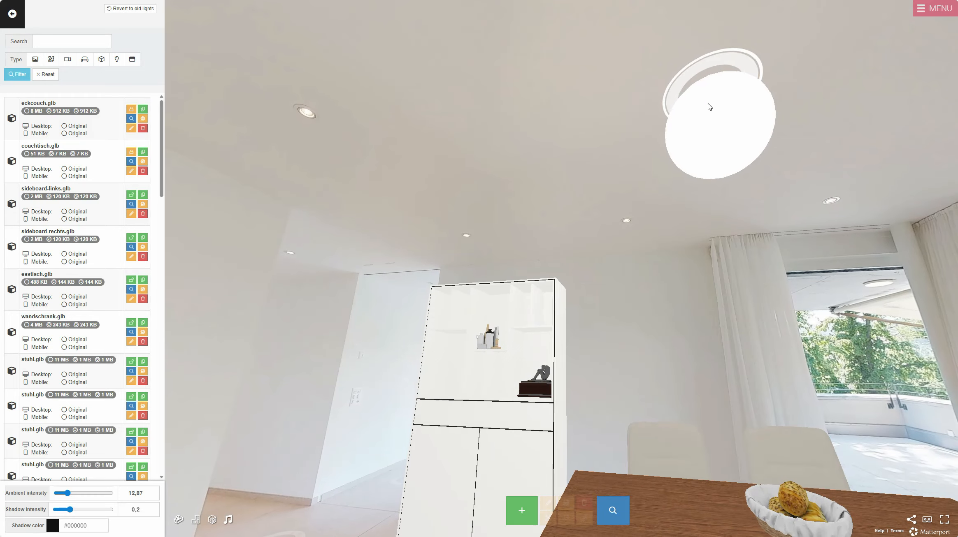
click(733, 144)
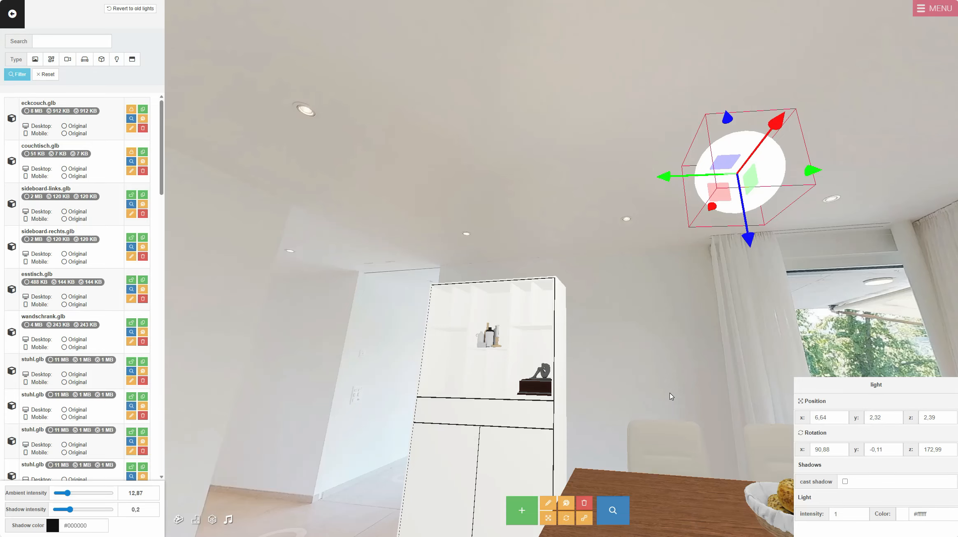
Step: Try an intensity of 4.5 on the dining area light and reduce it to 2.2
drag(670, 395, 581, 233)
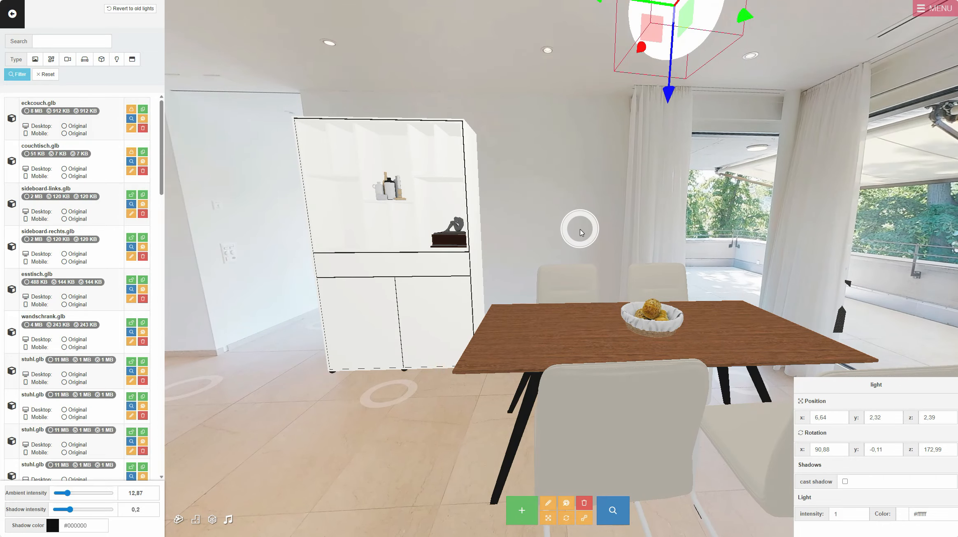
click(861, 512)
click(861, 512)
click(861, 512)
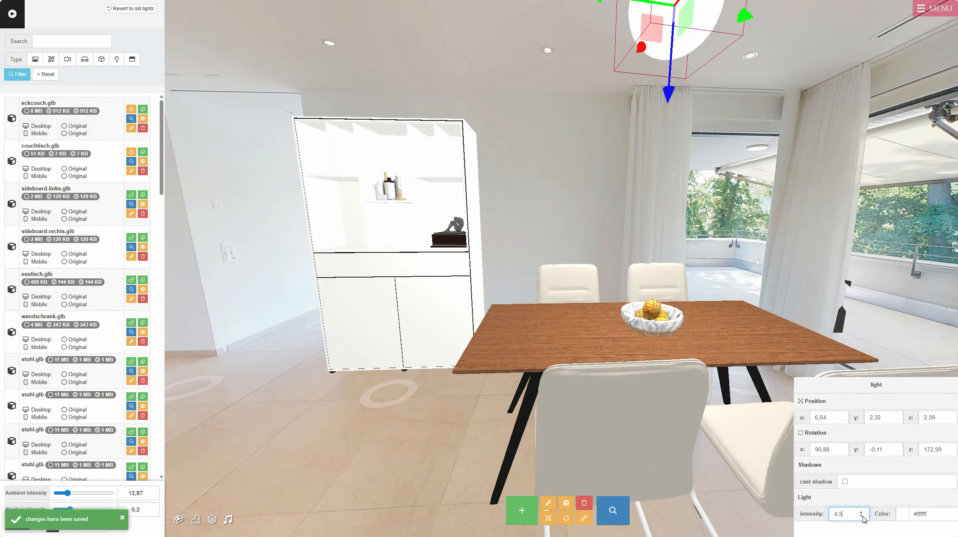
key(BackSpace)
text(2,3)
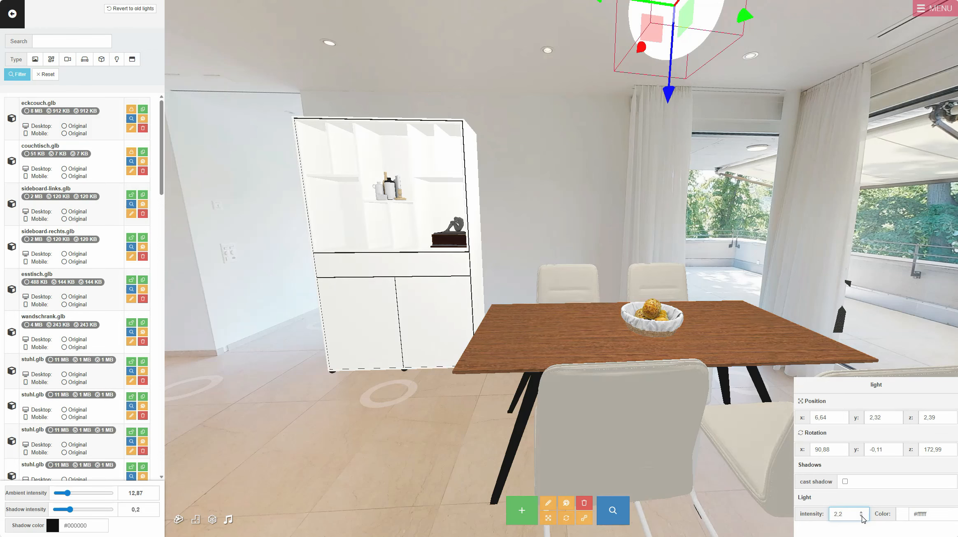
Step: Lower the scene's ambient intensity to 12.02 and set the dining area light's intensity to 2.5
click(151, 497)
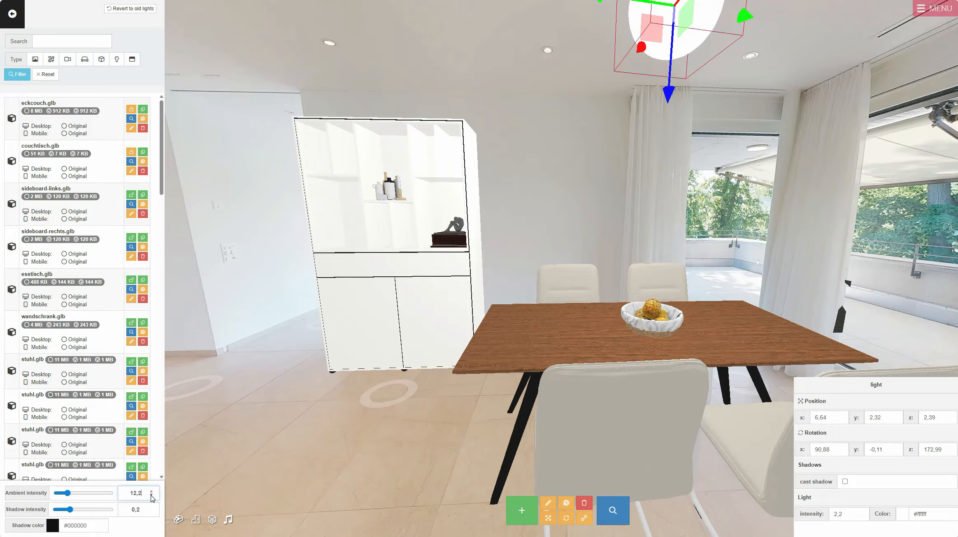
click(861, 514)
Step: Try the colour #c90076 on the dining area light and return it to white
click(325, 412)
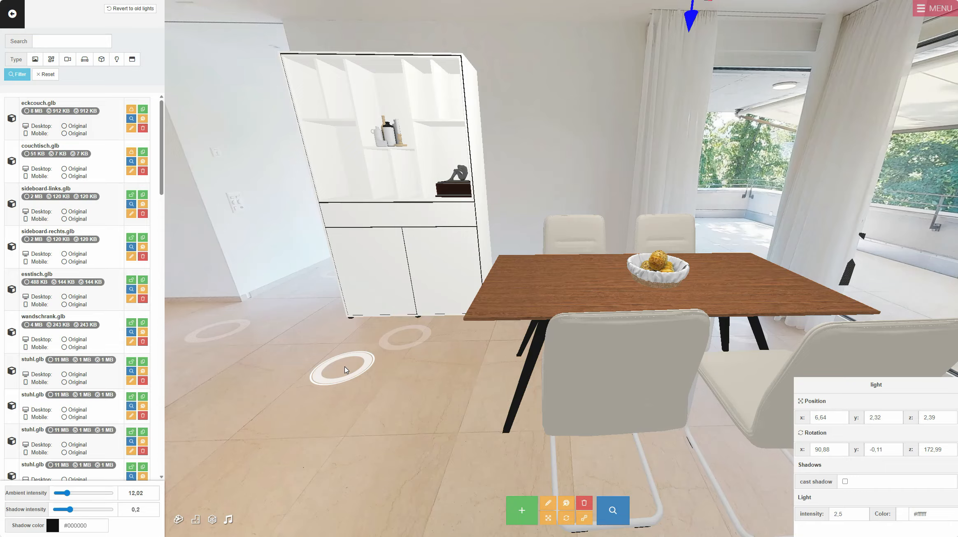
drag(345, 371, 621, 398)
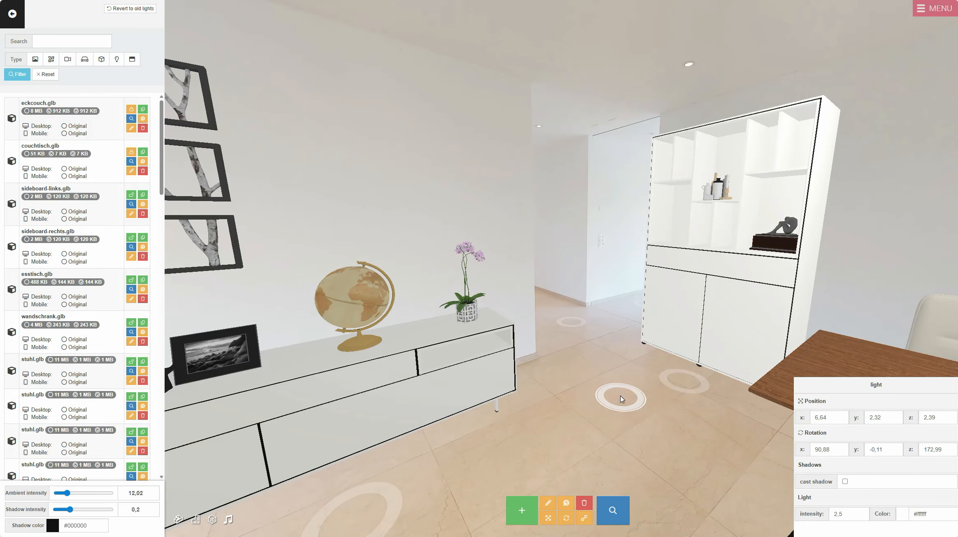
click(621, 398)
click(926, 514)
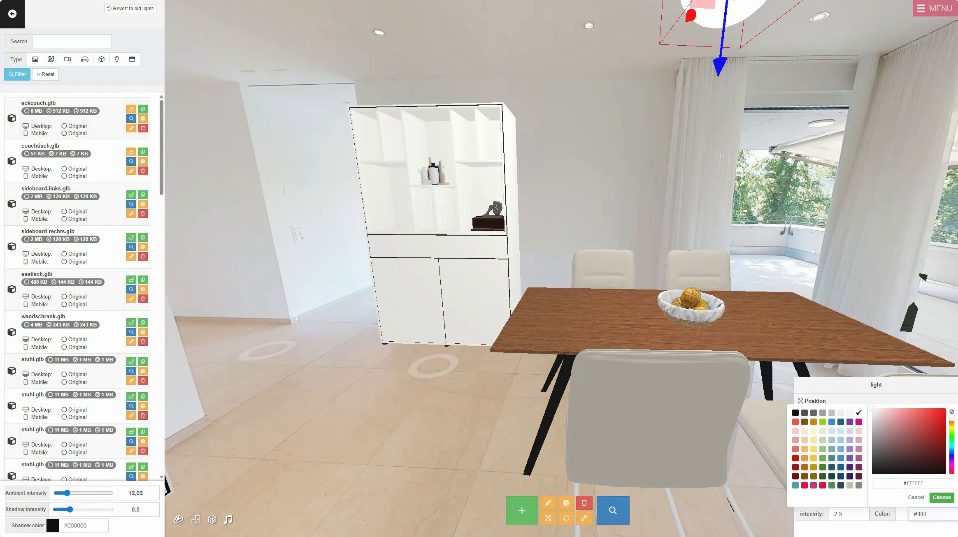
click(859, 422)
click(926, 514)
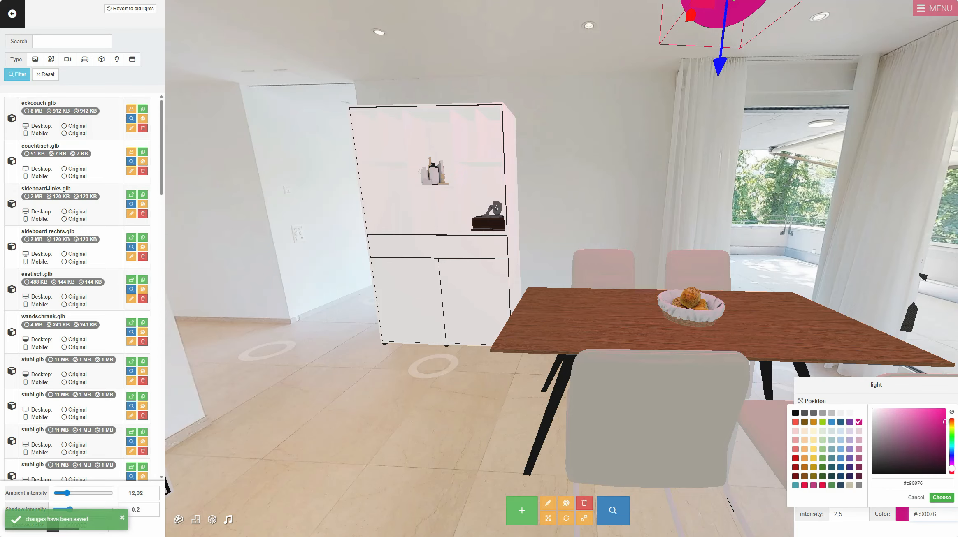
click(860, 420)
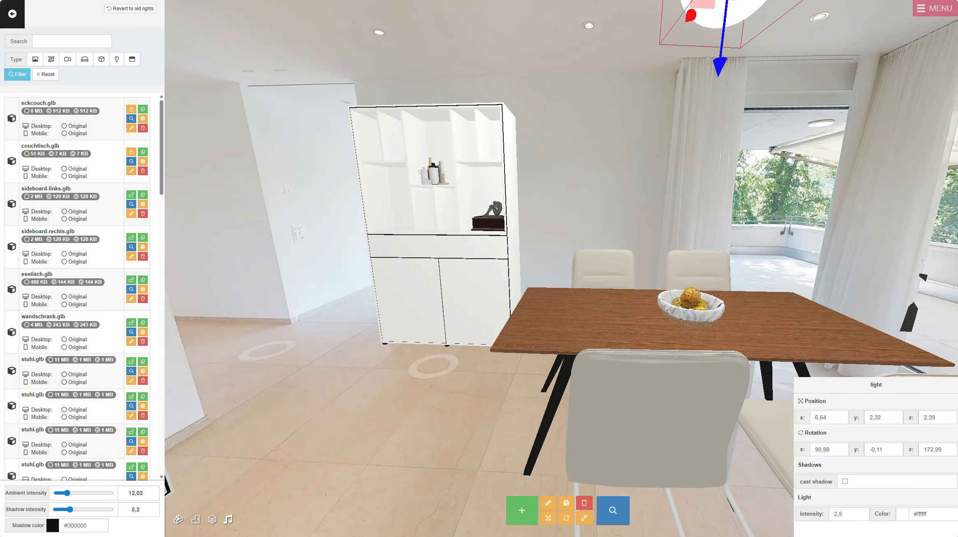
Step: Examine the lighting across the apartment, from the kitchen through the living area towards the dining table
drag(573, 206, 349, 186)
drag(629, 48, 666, 127)
click(665, 127)
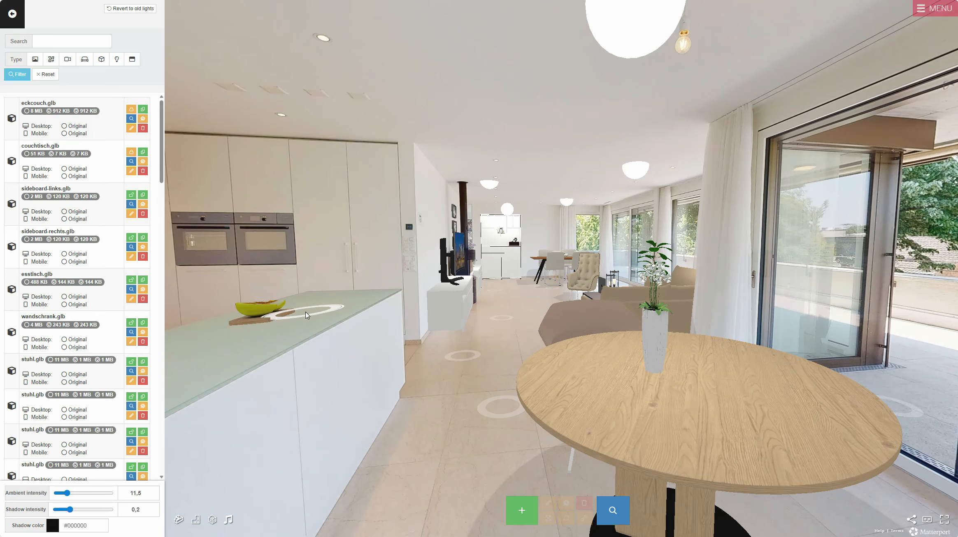
drag(358, 218, 354, 271)
click(456, 408)
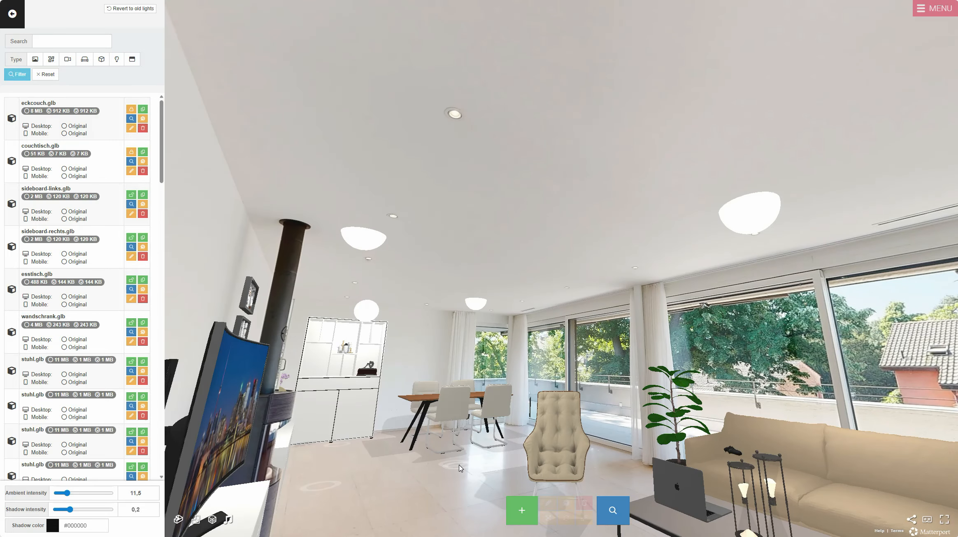
click(459, 468)
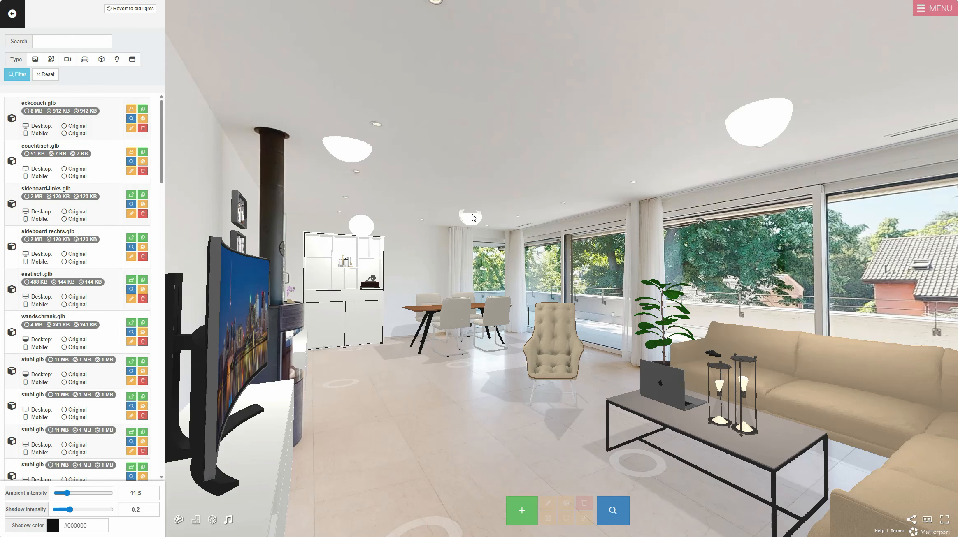
Step: Move the armchair across the living room floor to about x 2.76 and z 1.98 to check its shadow
click(802, 263)
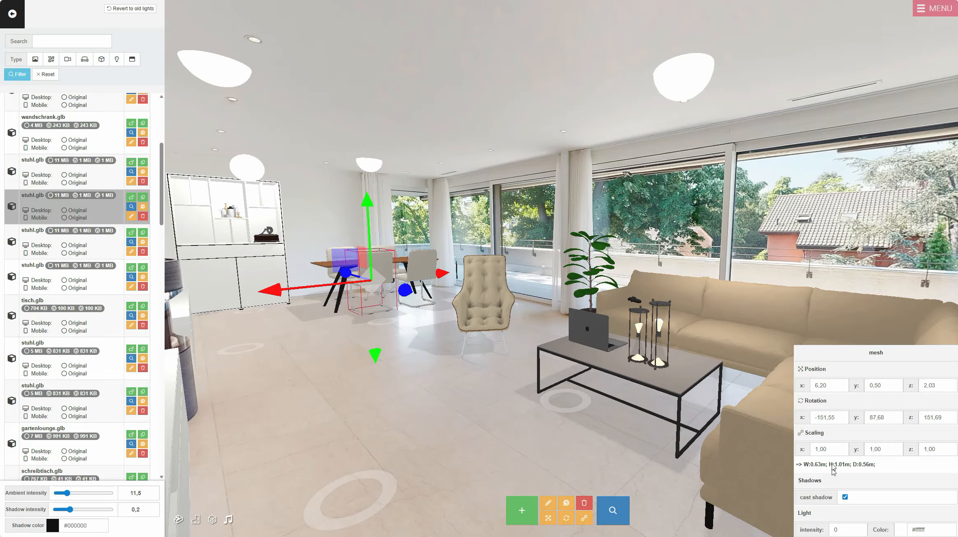
click(513, 272)
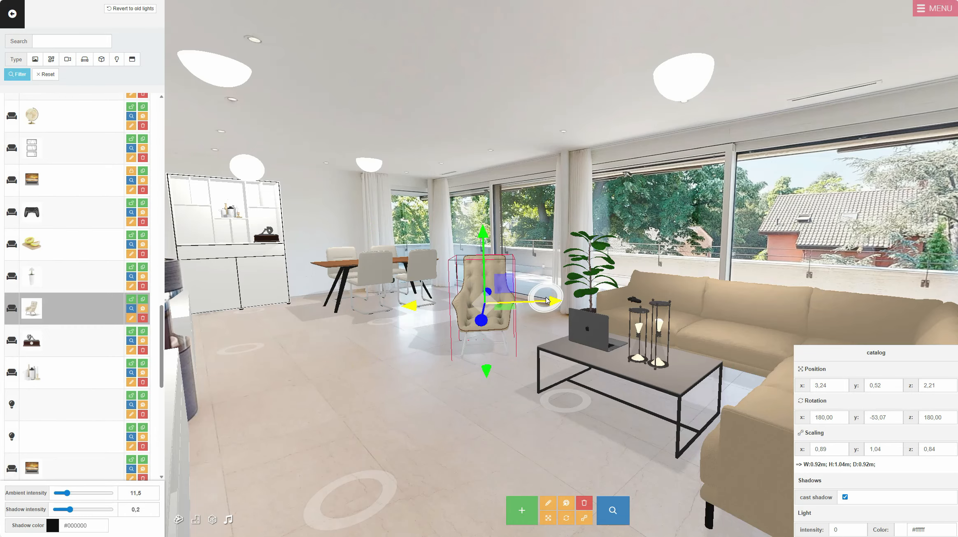
drag(552, 302, 519, 305)
drag(450, 394, 457, 372)
drag(443, 322, 502, 379)
drag(523, 315, 565, 316)
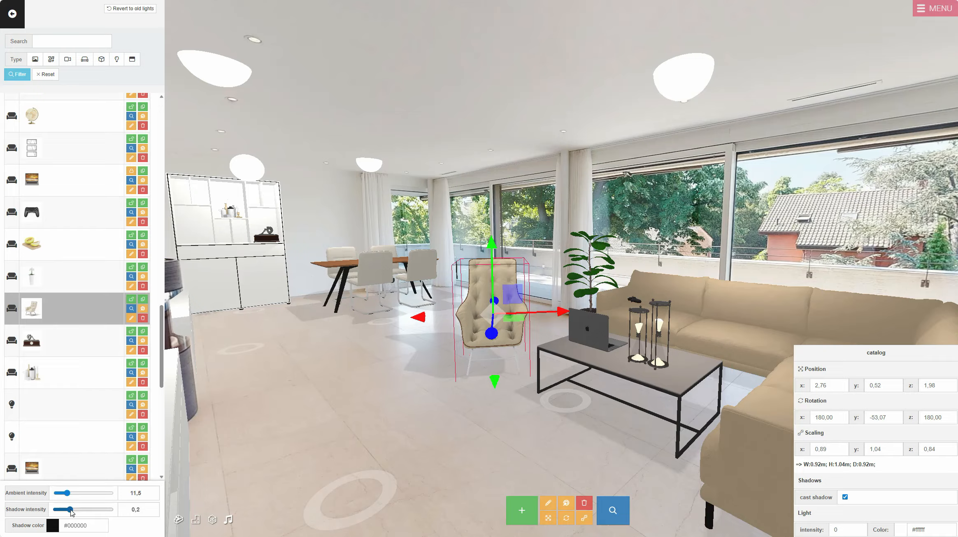
Step: Try adjusting the scene's shadow intensity and shadow colour, and return them to 0.2 and #000000
mouse_move(71, 512)
mouse_down()
mouse_move(99, 513)
mouse_move(71, 508)
mouse_up()
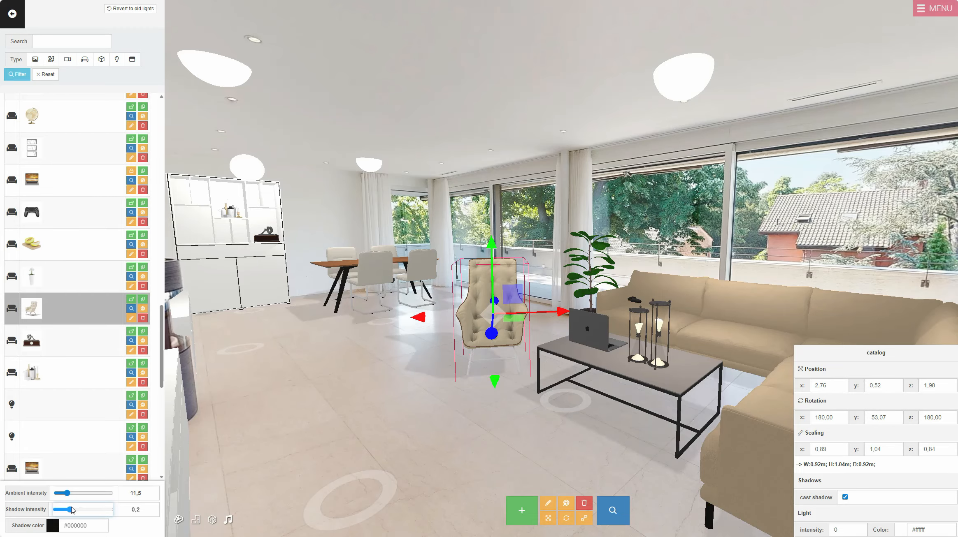
click(92, 526)
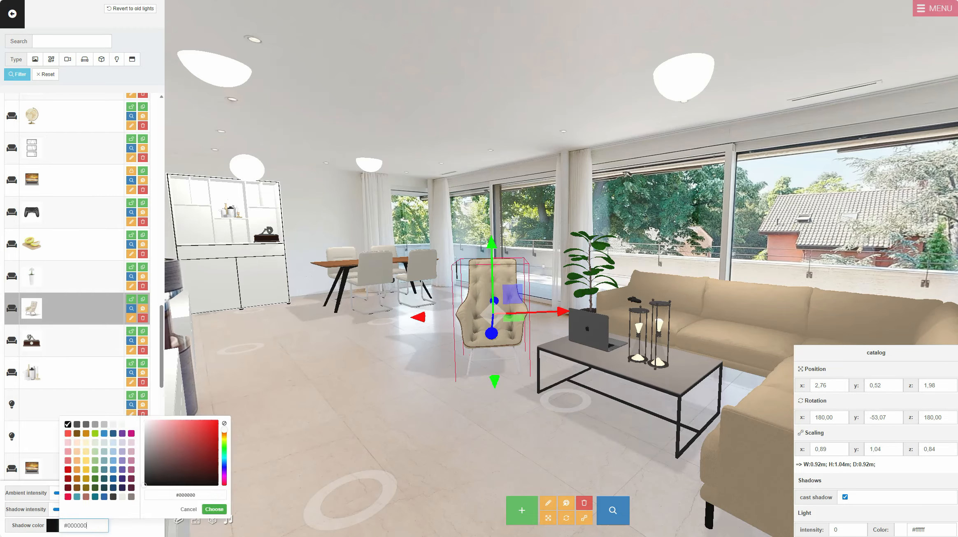
click(131, 488)
click(126, 521)
click(99, 527)
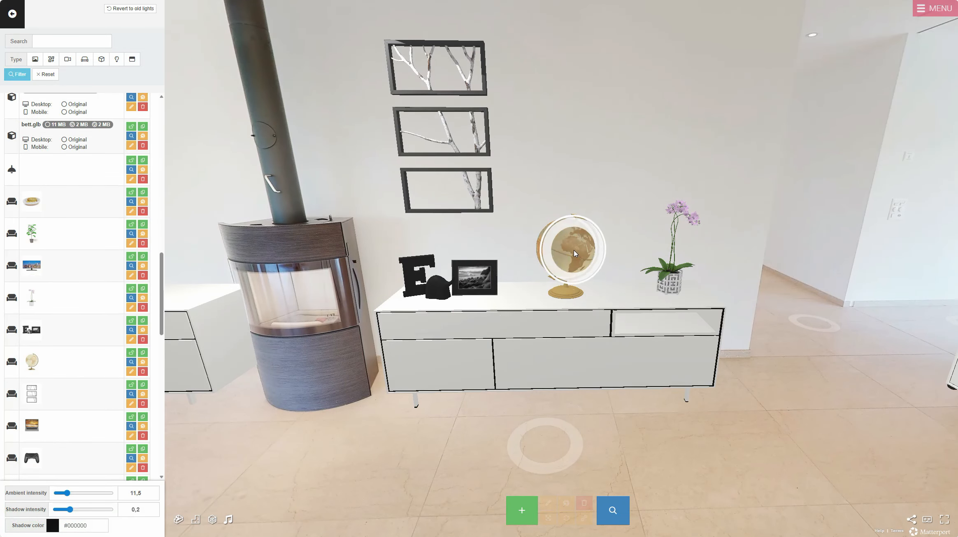
Step: Enable shadow casting for the light near the tall cabinet and for the globe on the sideboard
click(568, 257)
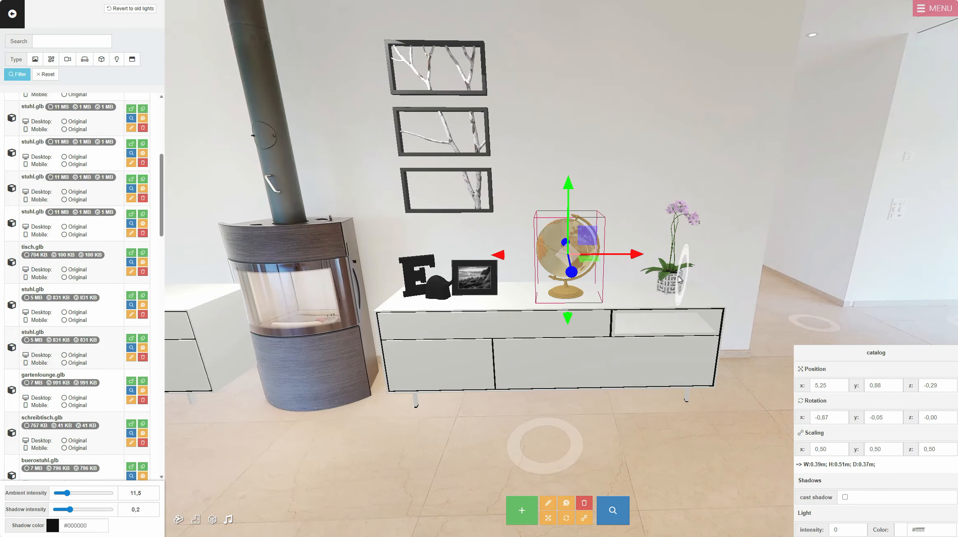
click(676, 277)
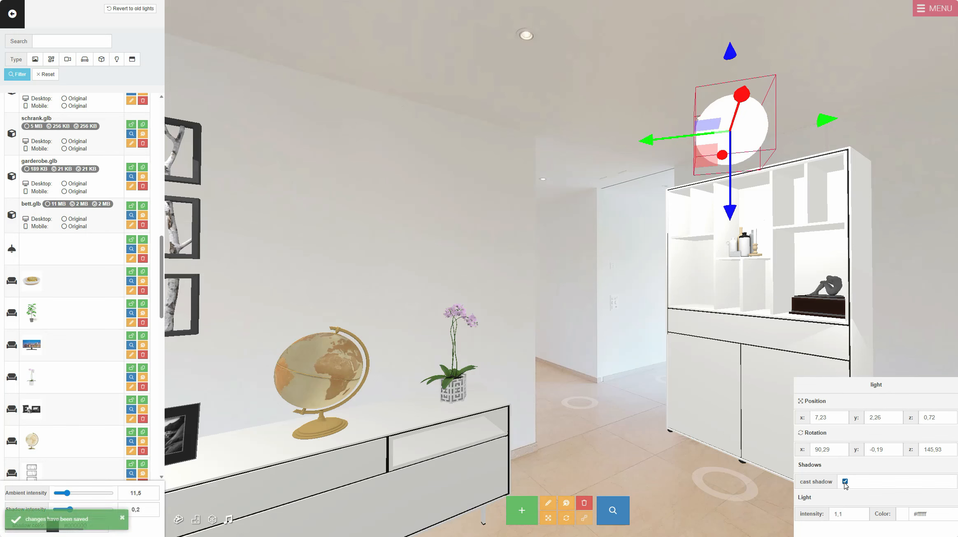
click(323, 381)
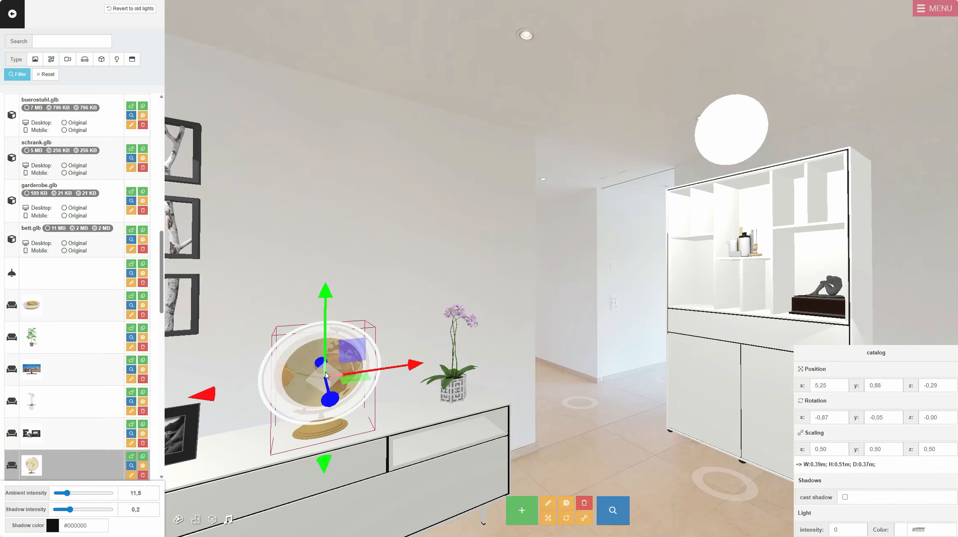
click(845, 497)
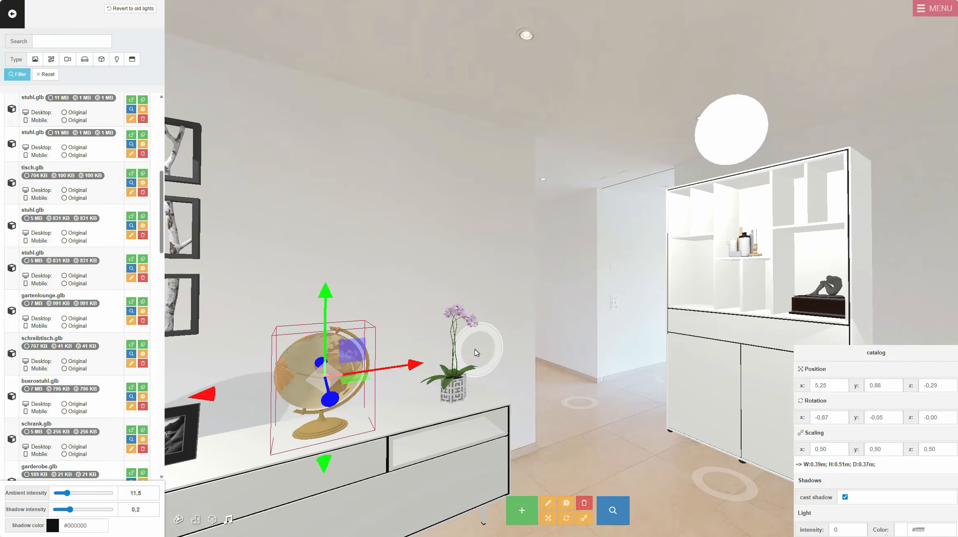
Step: Move the light near the tall cabinet over the sideboard, lower it to about y 2.23 and shift it sideways
click(725, 131)
drag(736, 104, 460, 45)
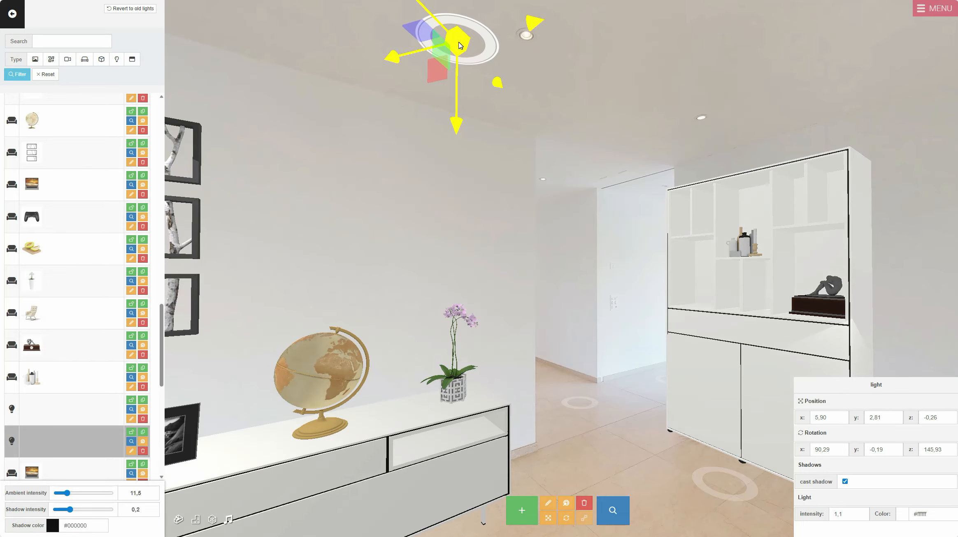
drag(545, 64, 501, 142)
drag(414, 216, 401, 314)
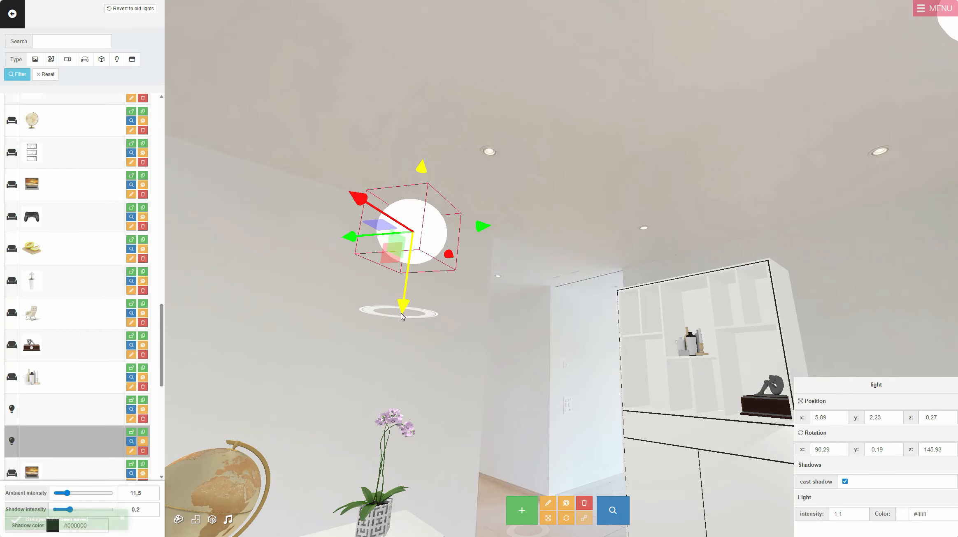
drag(477, 228, 645, 232)
drag(553, 188, 488, 125)
drag(471, 282, 629, 125)
Step: Enable shadow casting for the orchid, the letter-and-photo decoration and the sideboard beneath them
click(587, 321)
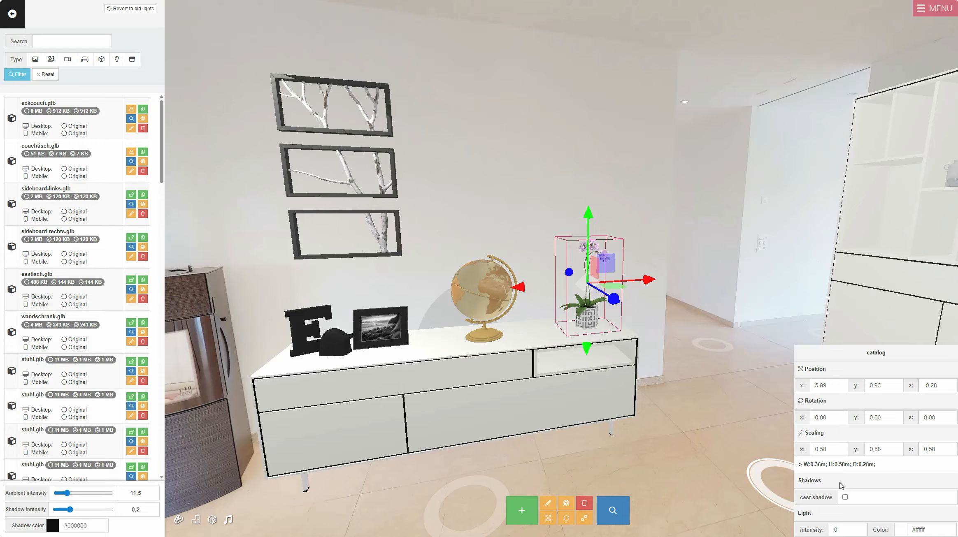
click(381, 330)
click(845, 497)
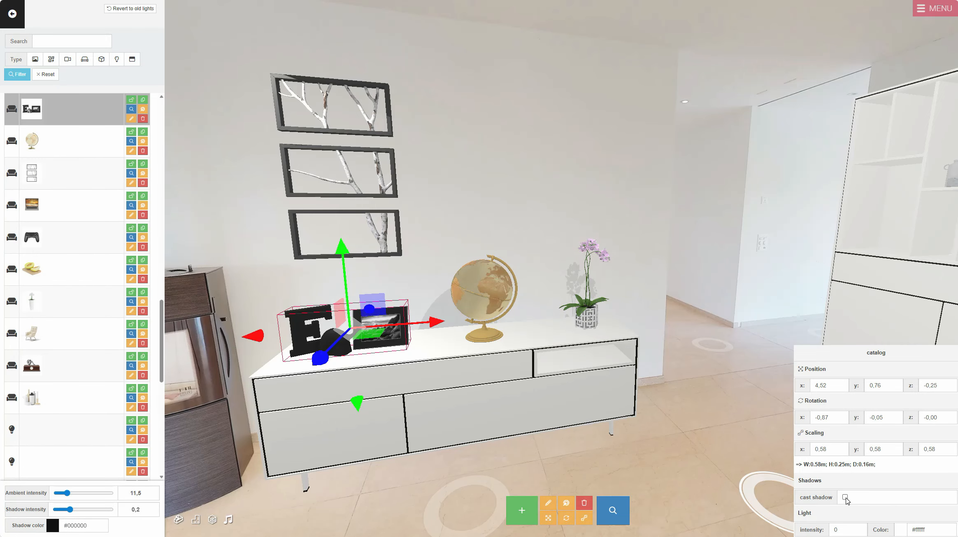
click(546, 402)
click(845, 496)
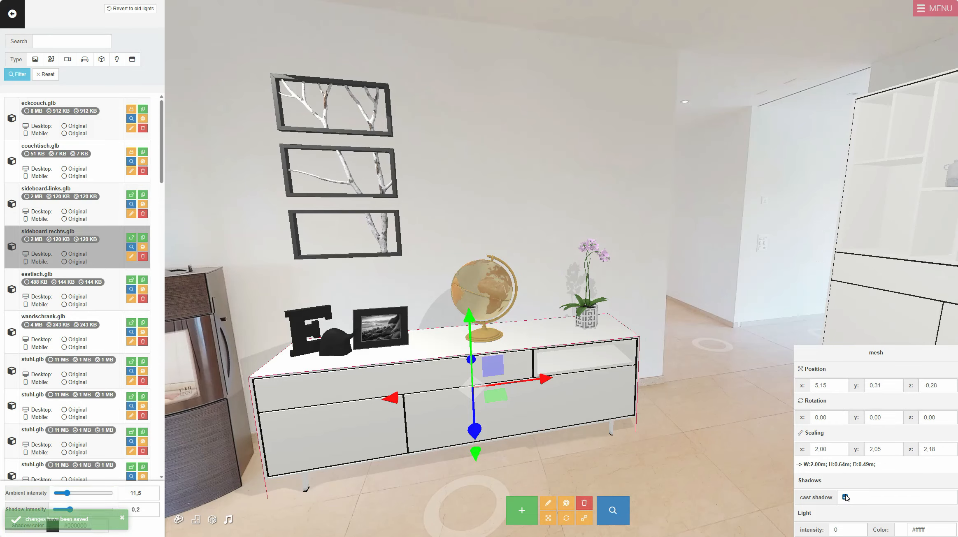
Step: Enable shadow casting for the dining table and for the vases and sculpture in the tall cabinet
click(731, 464)
drag(421, 432, 627, 473)
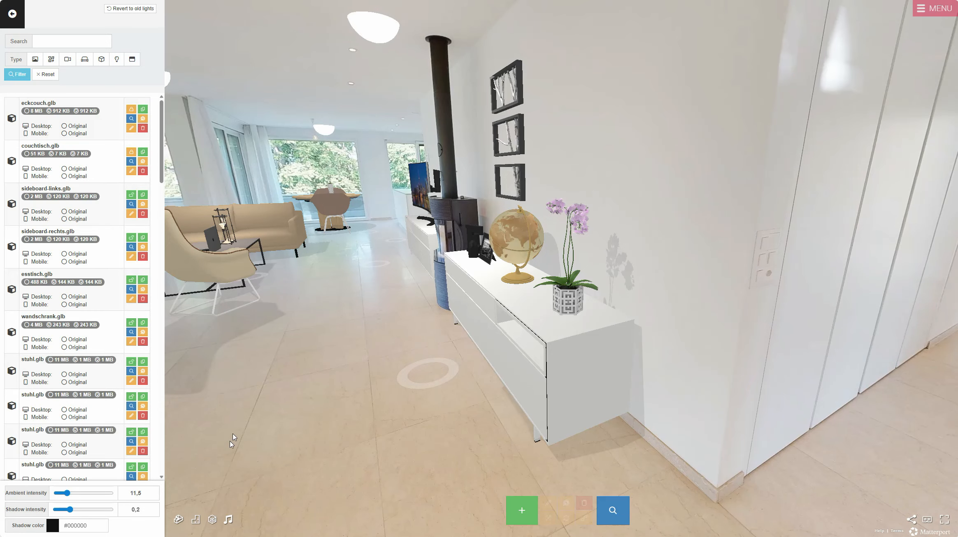
click(236, 408)
click(663, 405)
drag(262, 431, 609, 306)
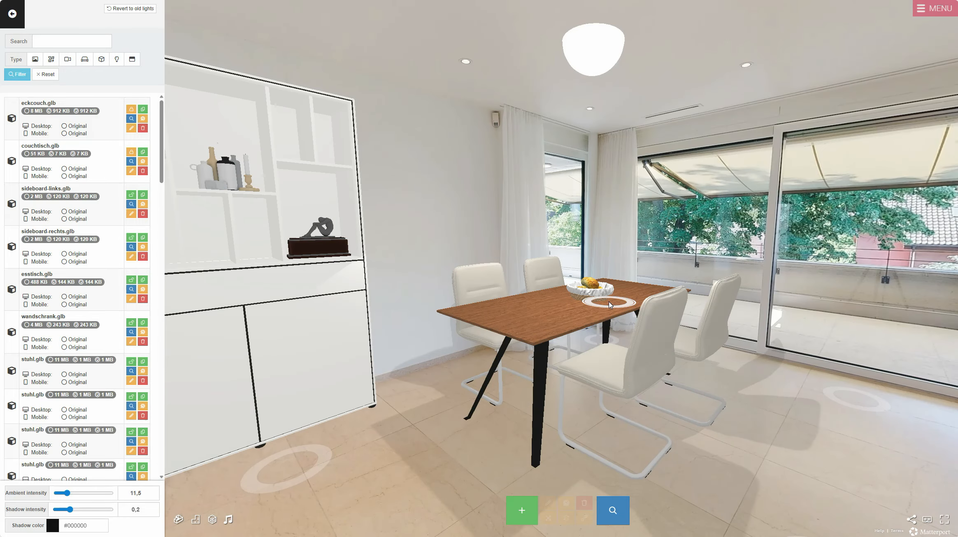
click(610, 305)
click(845, 497)
click(209, 167)
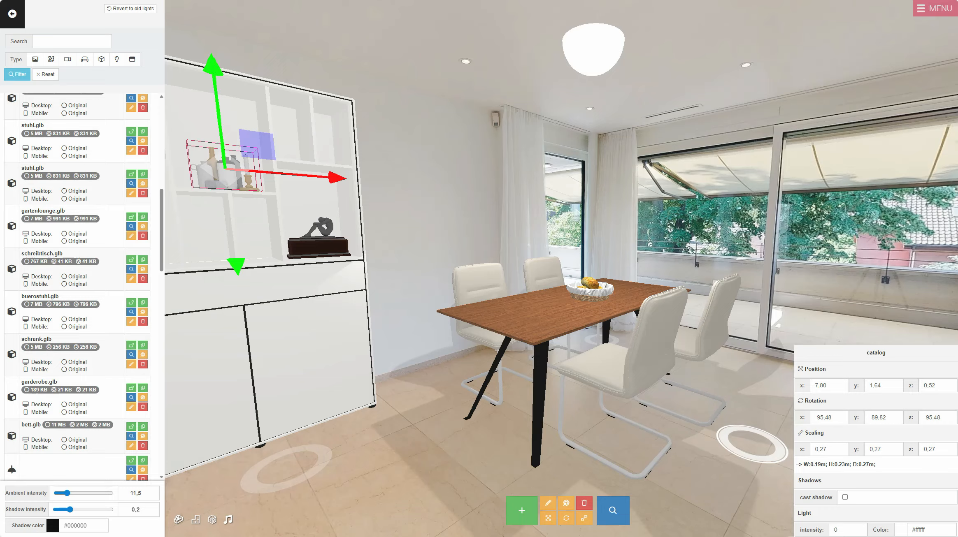
click(317, 241)
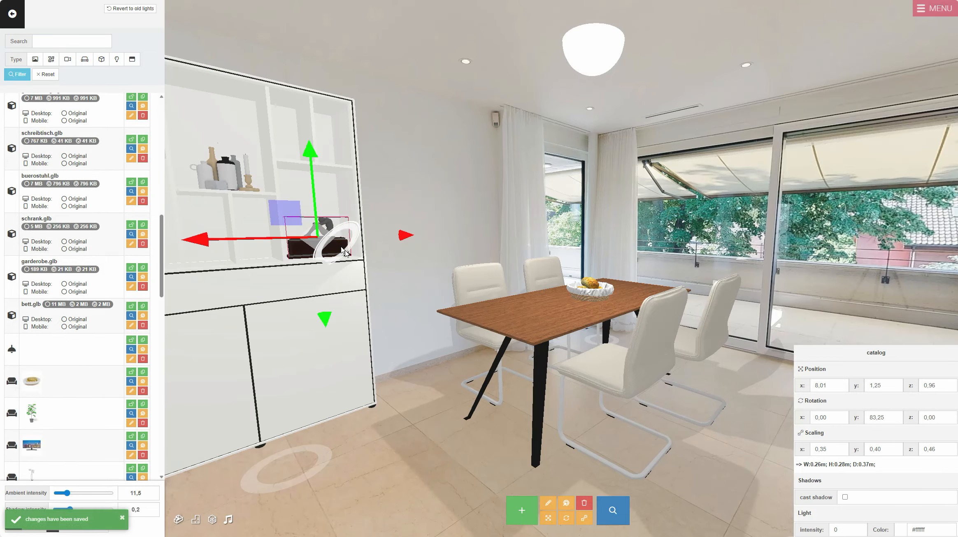
click(845, 498)
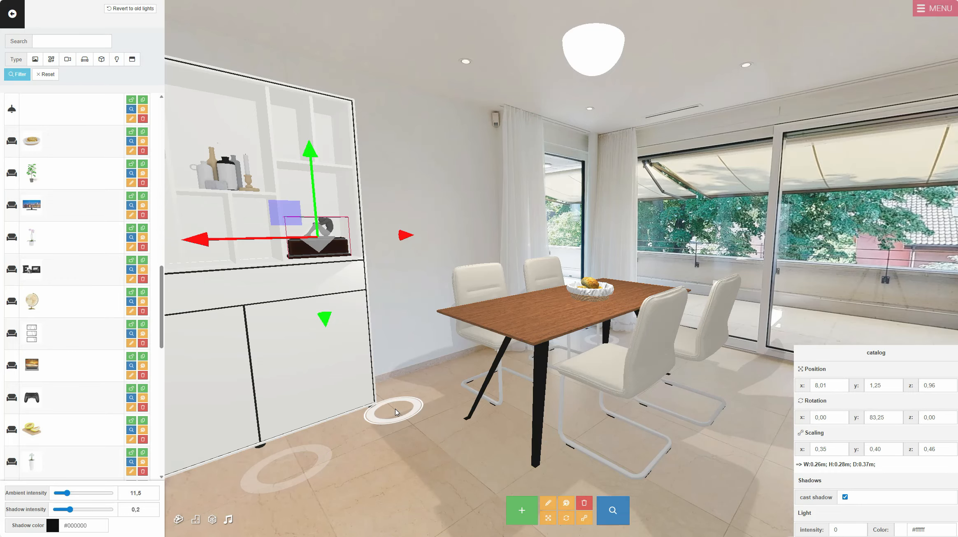
Step: Enable shadow casting for the potted plant beside the corner sofa and check its shadow from nearby viewpoints
click(391, 447)
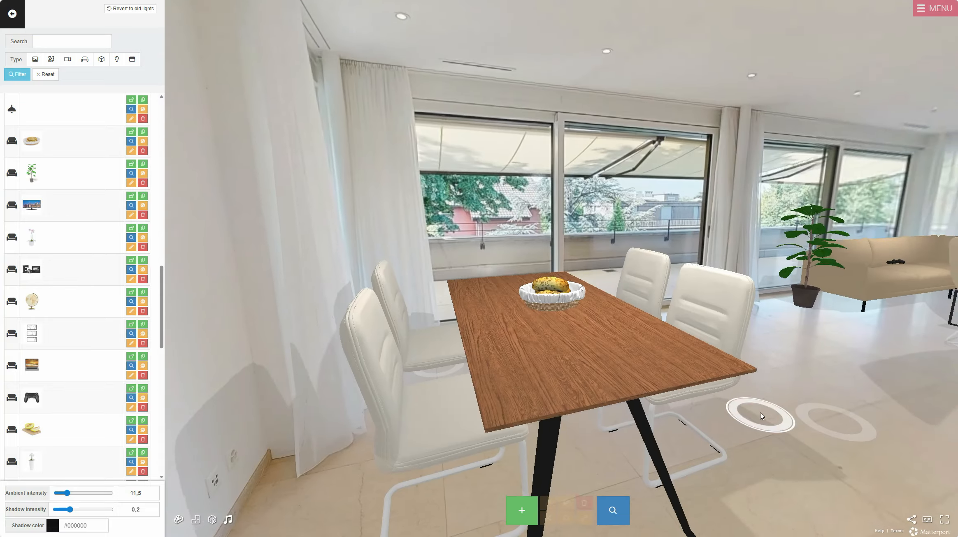
click(762, 417)
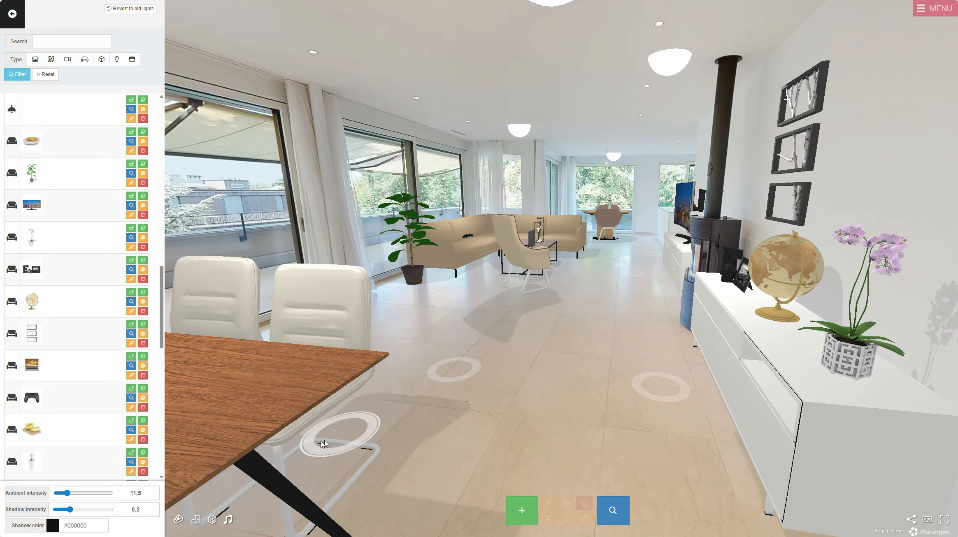
click(324, 444)
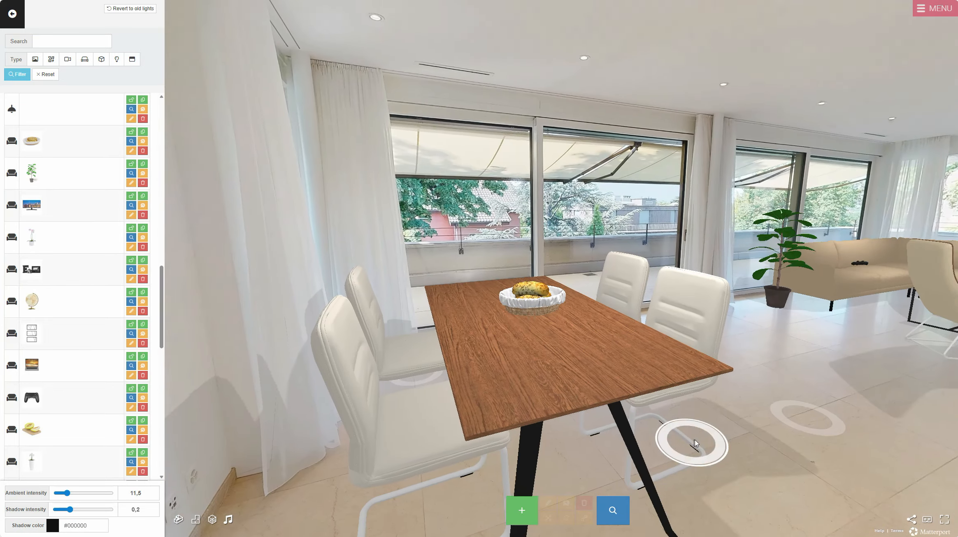
click(689, 444)
click(385, 326)
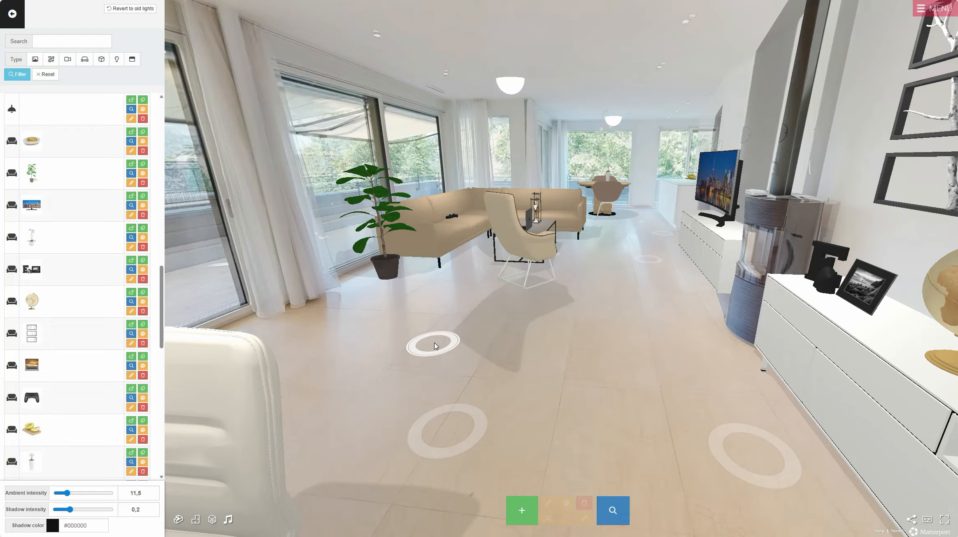
click(375, 332)
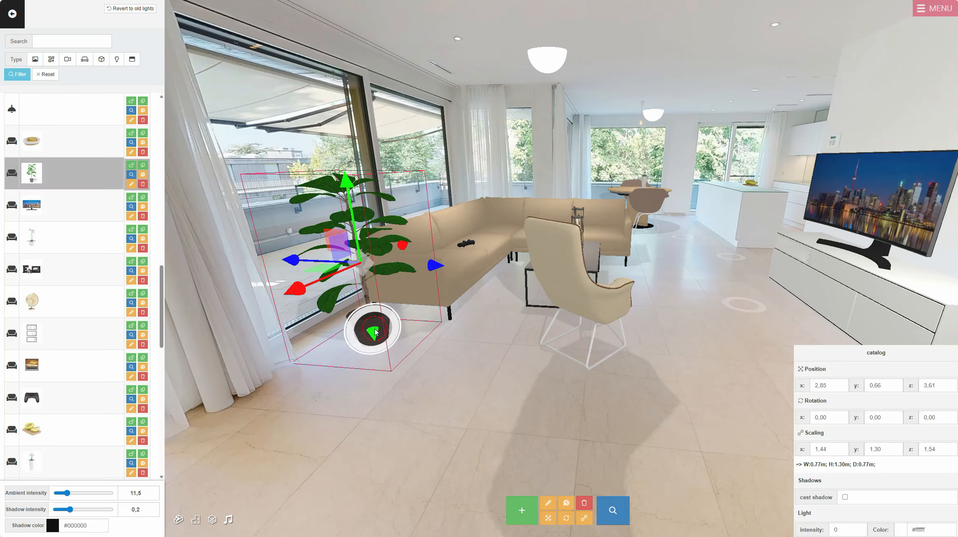
click(845, 498)
click(370, 473)
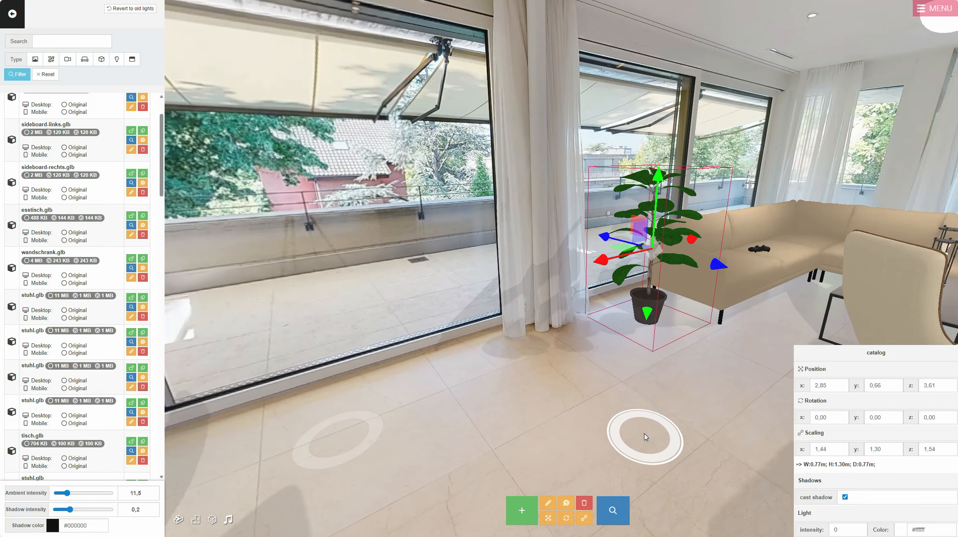
click(641, 437)
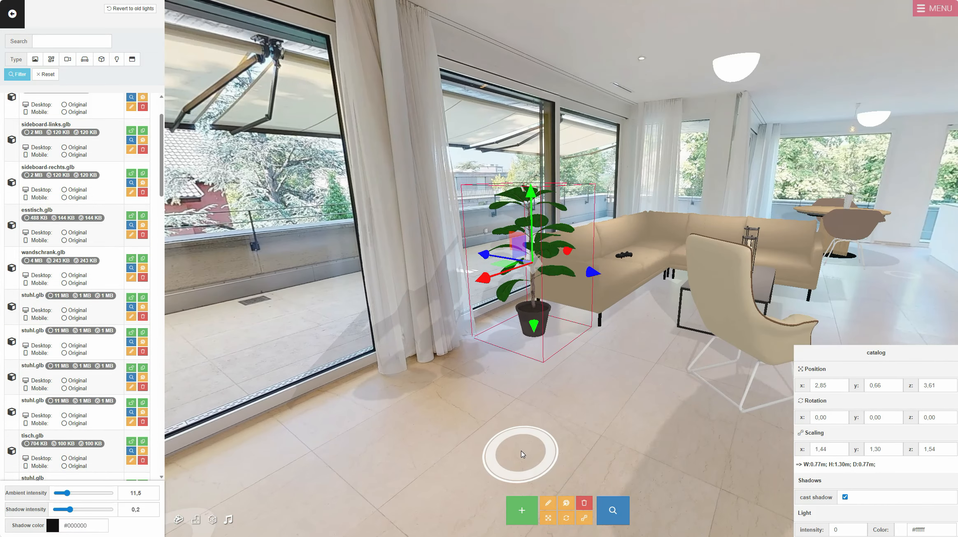
click(845, 498)
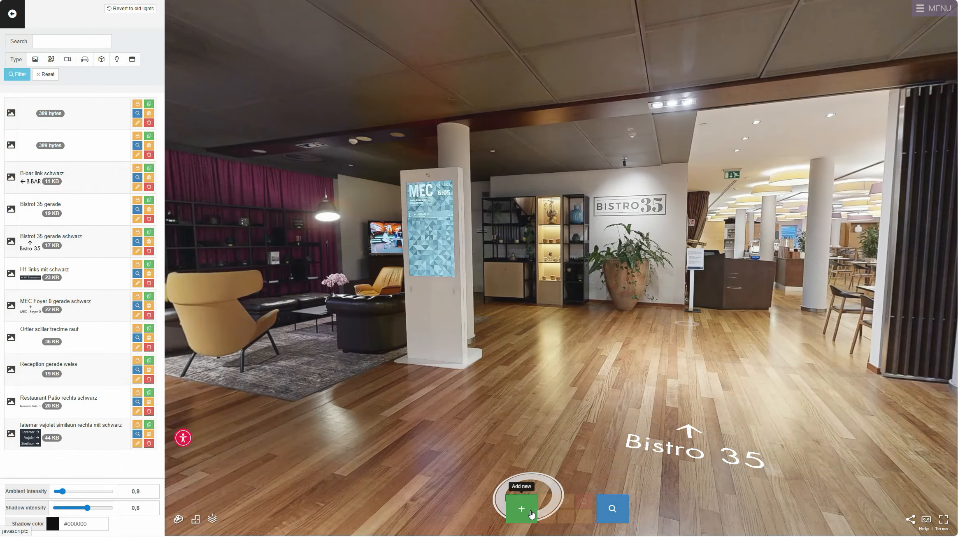
Step: Insert a video object using mixkit-a-woman-answering-a-phone-call-on-a-green-screen-24385-hd-ready.mp4 from the media library
click(529, 512)
click(352, 86)
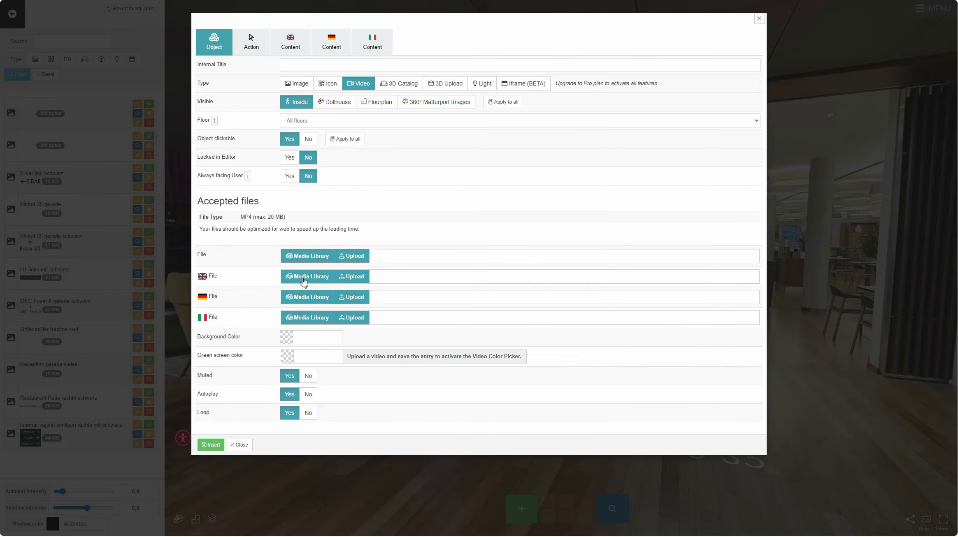
click(307, 260)
click(397, 48)
click(346, 136)
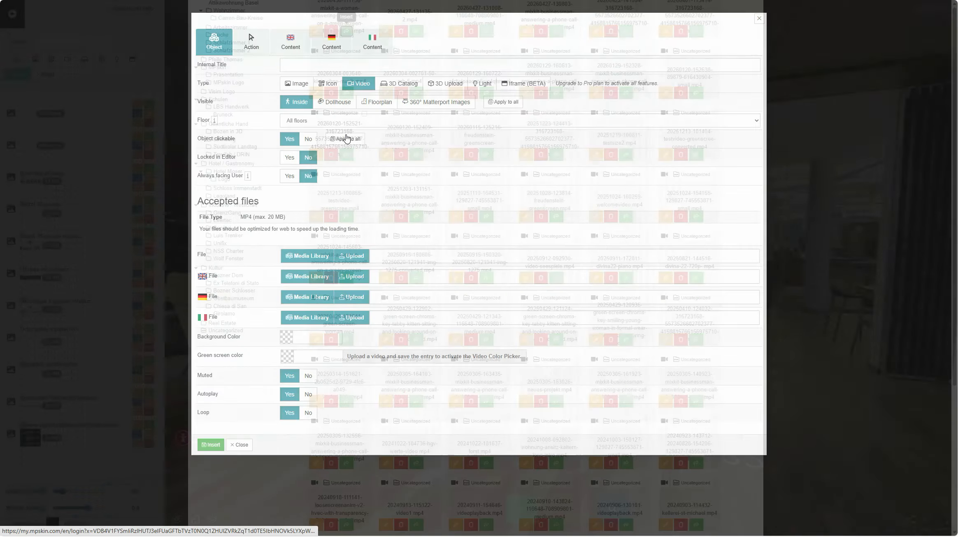
click(211, 445)
Step: Scale the green-screen video to about 2.1 m tall and raise it so the woman stands on the foyer floor
click(447, 305)
key(r)
drag(448, 305, 467, 306)
key(w)
drag(447, 232, 447, 221)
key(r)
drag(450, 295, 452, 296)
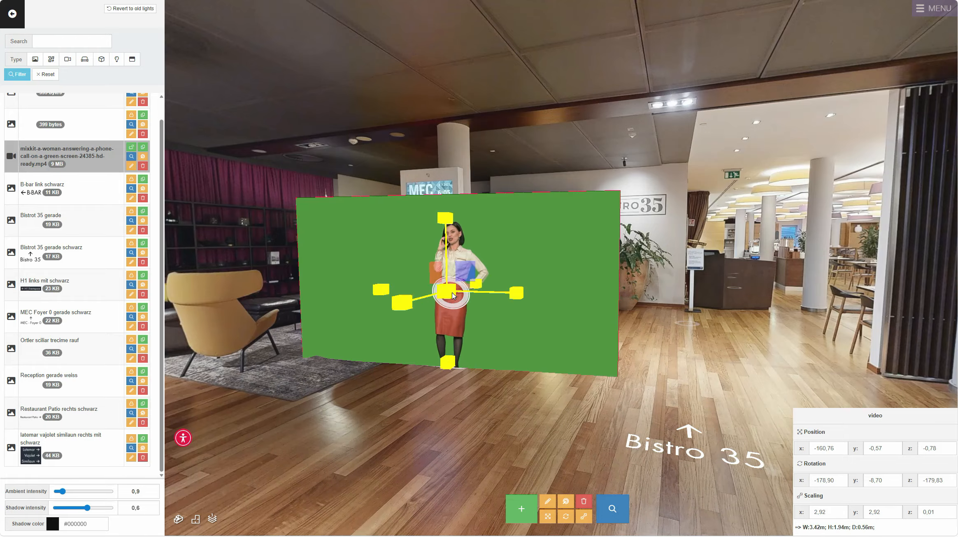
key(w)
Step: Apply the default green screen colour to the woman's video and move it to the open floor beside the MEC kiosk
click(548, 501)
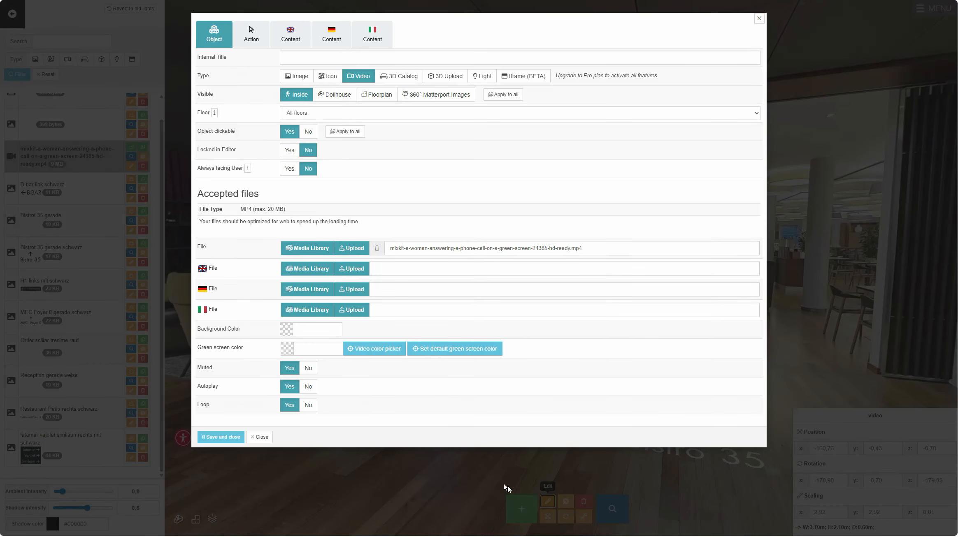
click(453, 349)
click(220, 437)
drag(412, 286, 569, 288)
click(406, 465)
drag(712, 387, 621, 411)
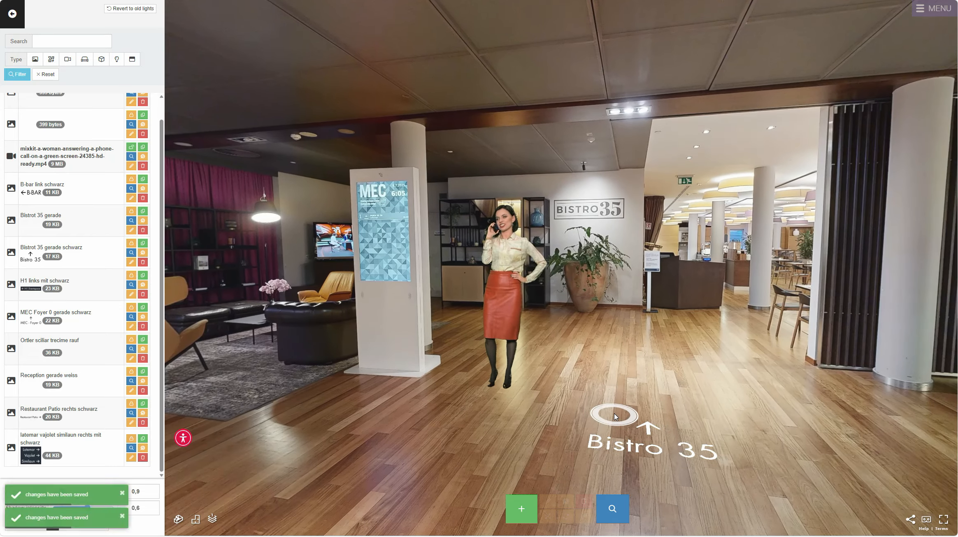
Step: Make the woman's video always face the user, save it and check its orientation from other viewpoints
click(503, 285)
click(547, 501)
mouse_move(249, 174)
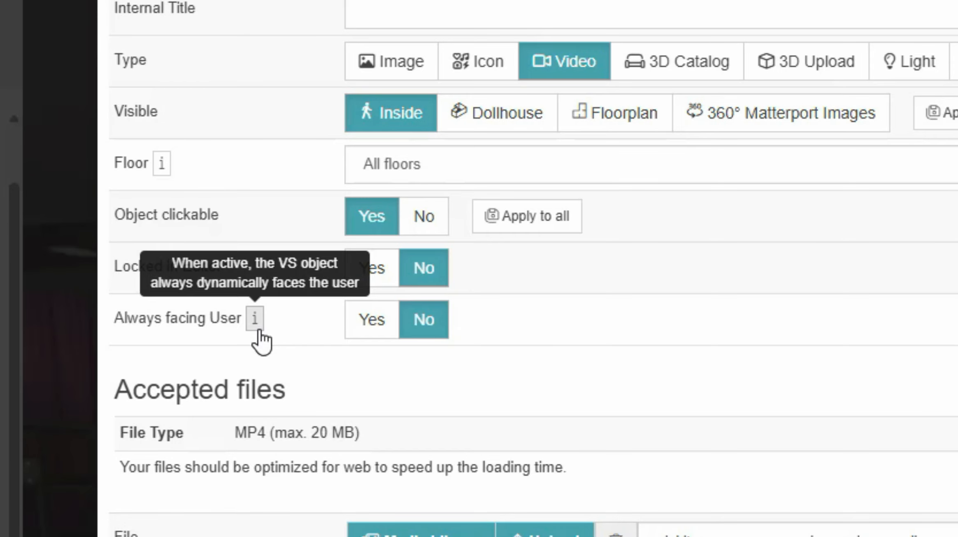
click(386, 334)
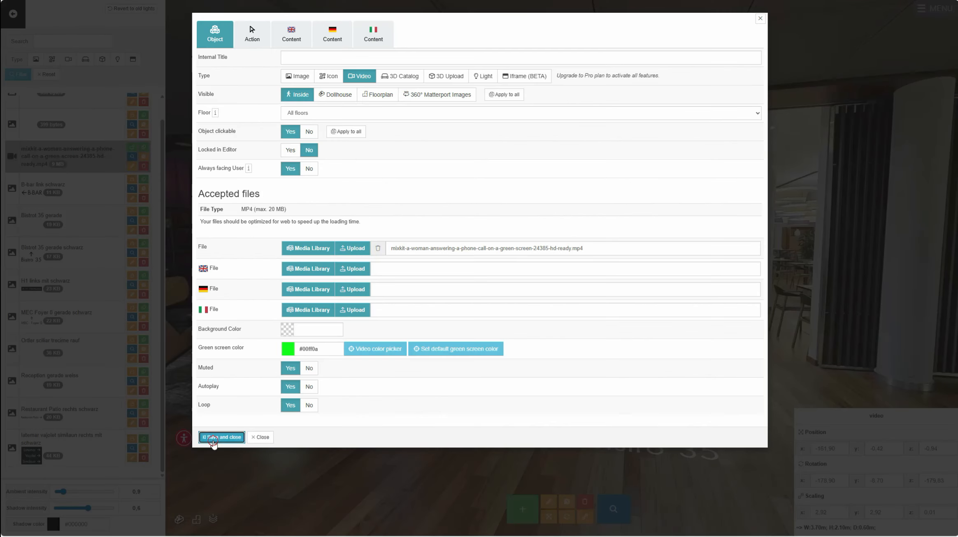
click(218, 437)
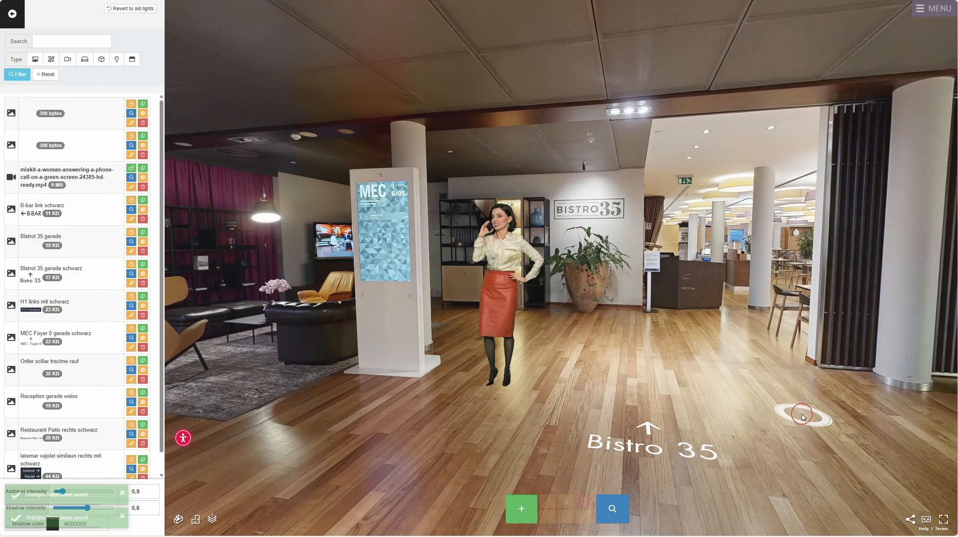
click(802, 413)
click(263, 413)
drag(748, 359, 571, 377)
click(571, 378)
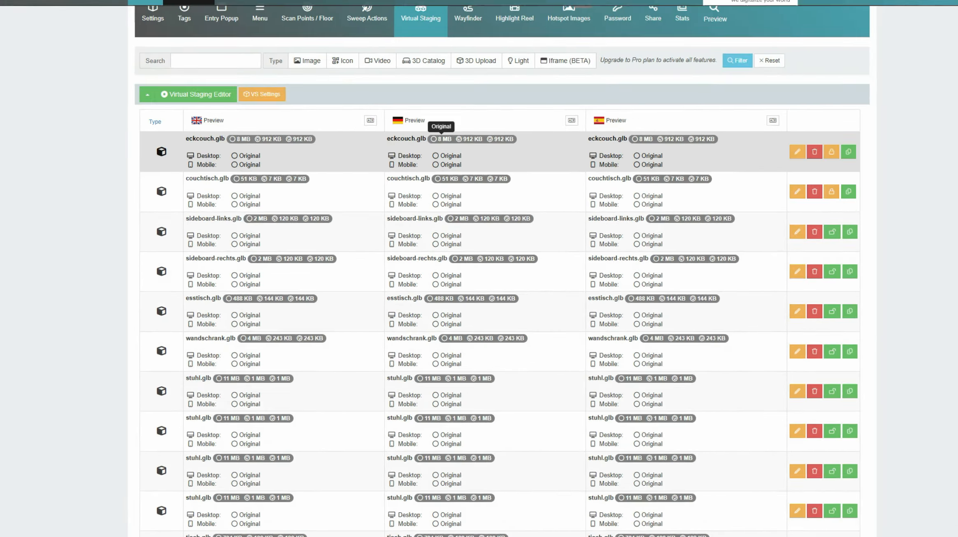
Step: Review the staged objects, and set the eckcouch.glb sofa to Low Compression on desktop and High Compression on mobile
scroll(473, 195, down, 5)
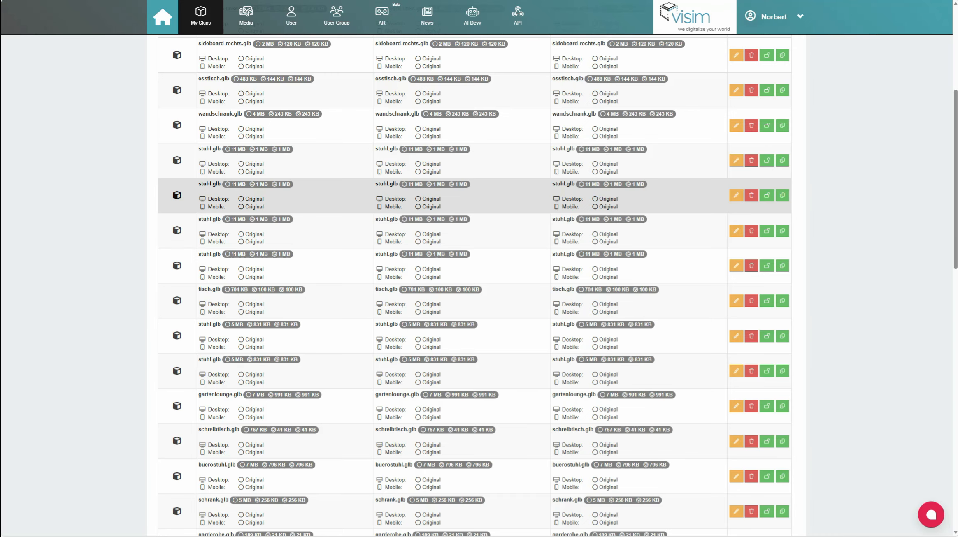
scroll(473, 193, down, 8)
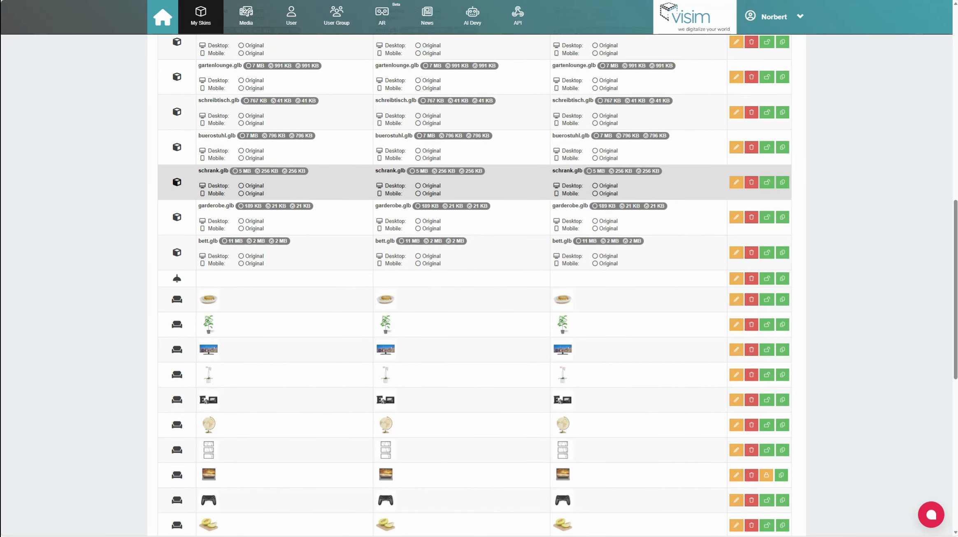
scroll(523, 183, up, 12)
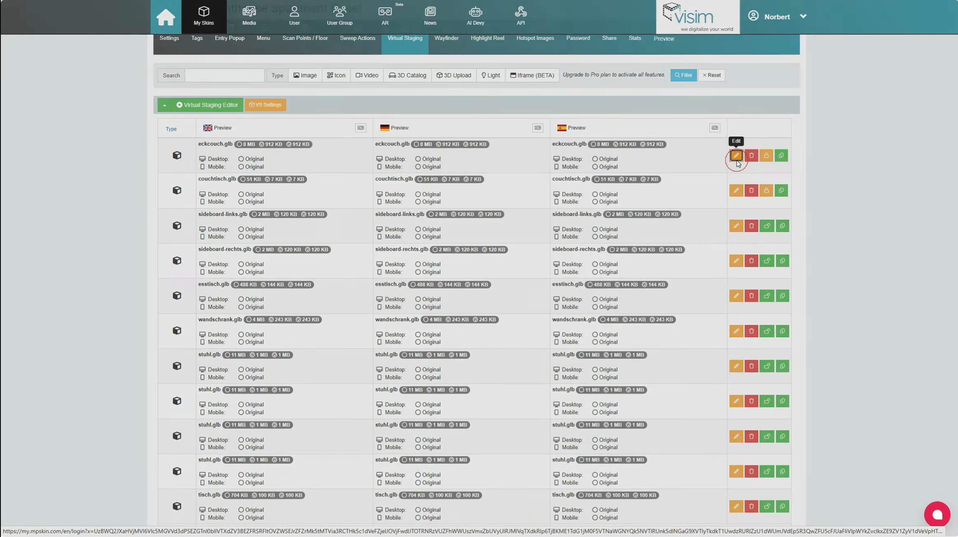
click(736, 156)
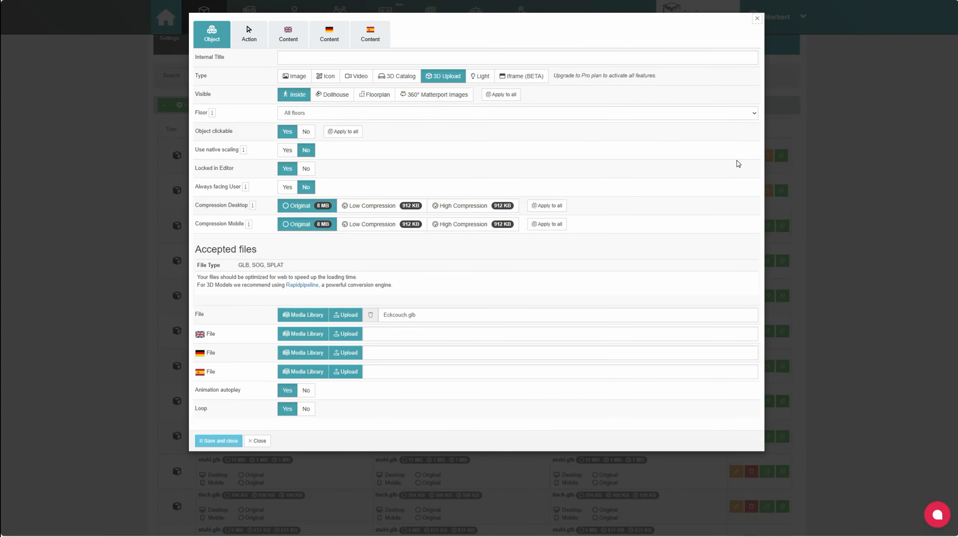
mouse_move(253, 205)
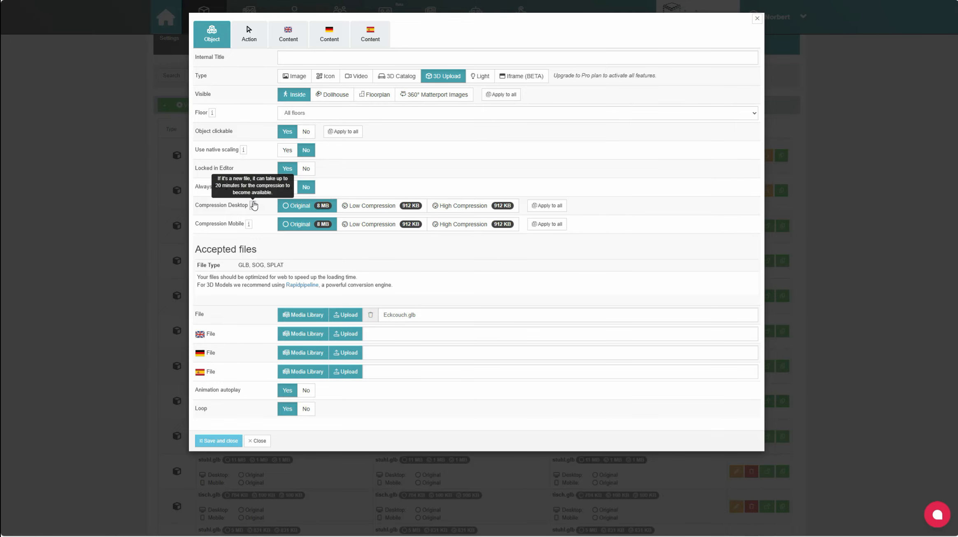
mouse_move(250, 227)
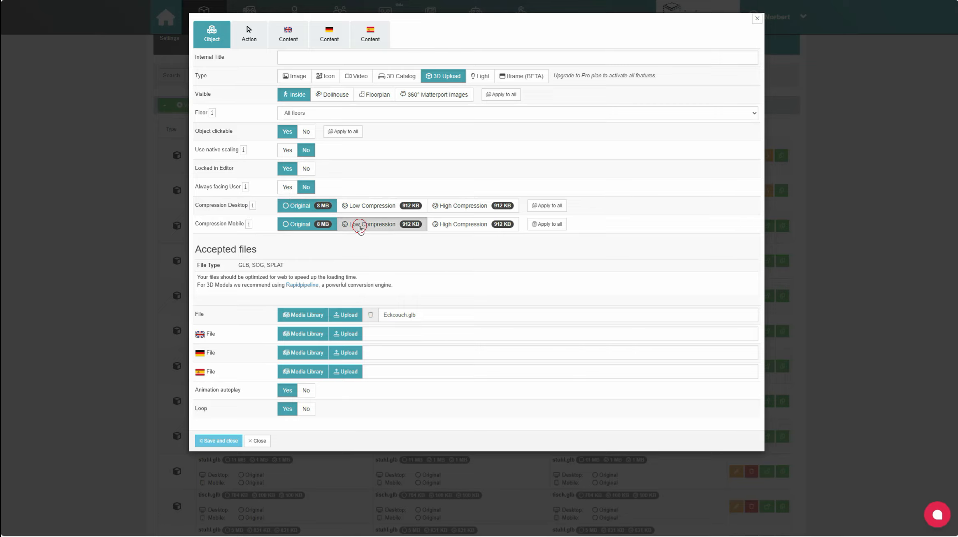
click(373, 207)
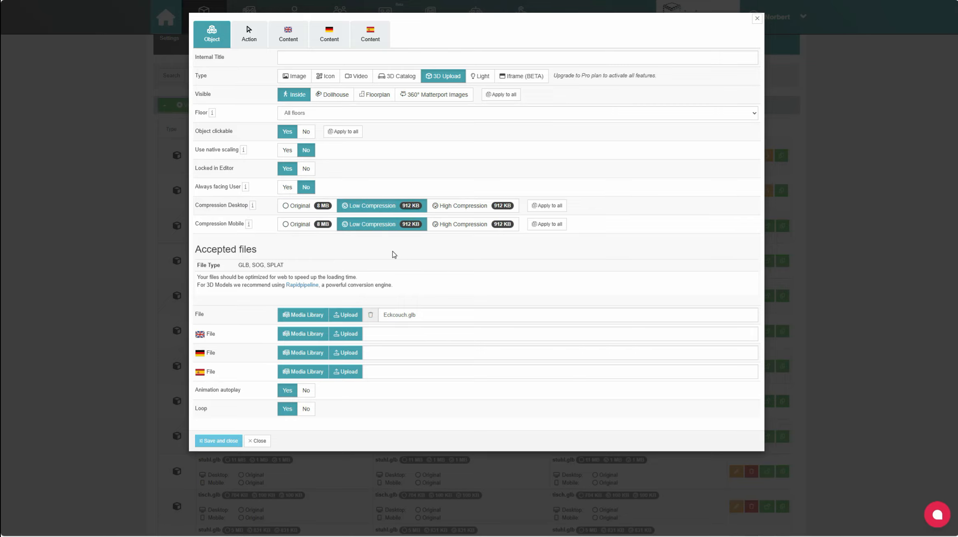
click(464, 231)
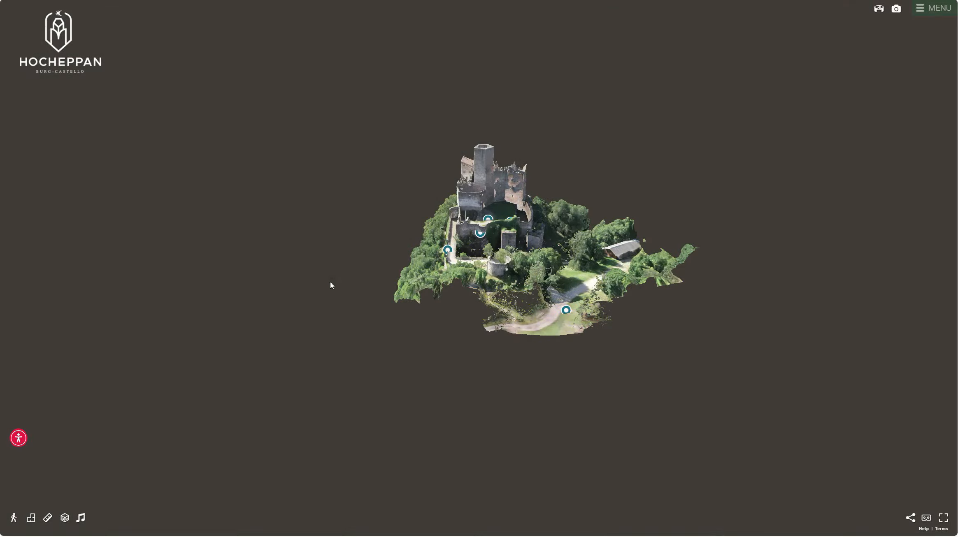
Step: Examine the Hocheppan castle dollhouse from several sides and toggle its virtual staging off and on to compare
drag(339, 342, 592, 309)
right_drag(328, 323, 490, 328)
drag(337, 325, 610, 356)
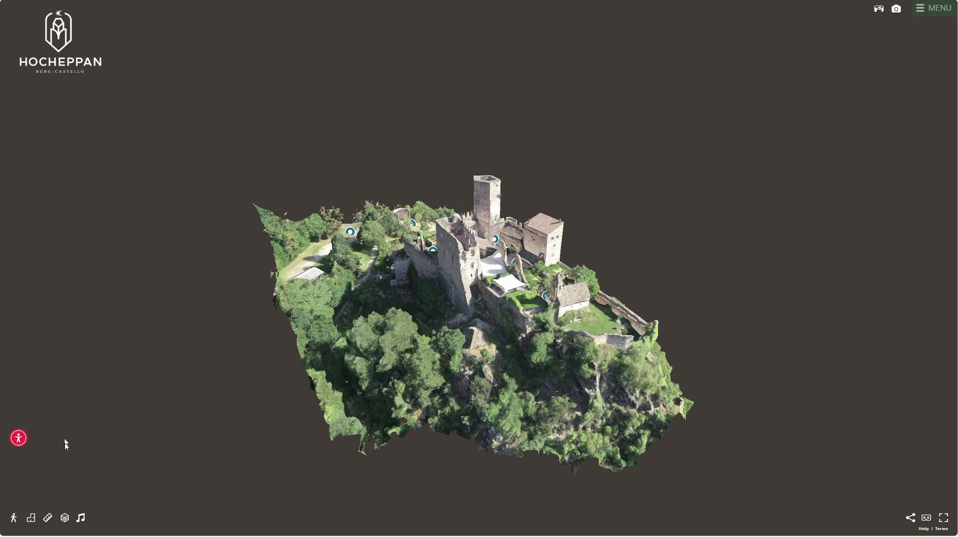
click(68, 525)
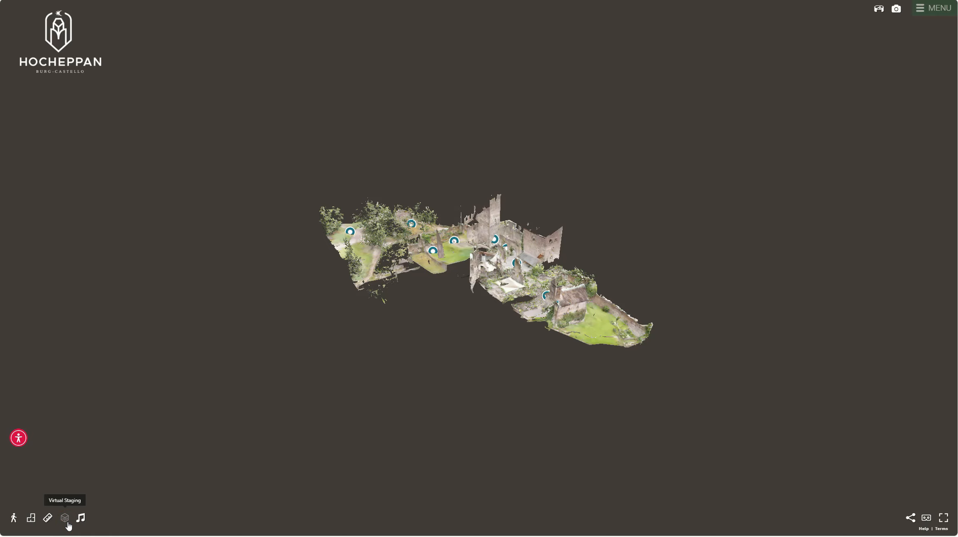
click(69, 526)
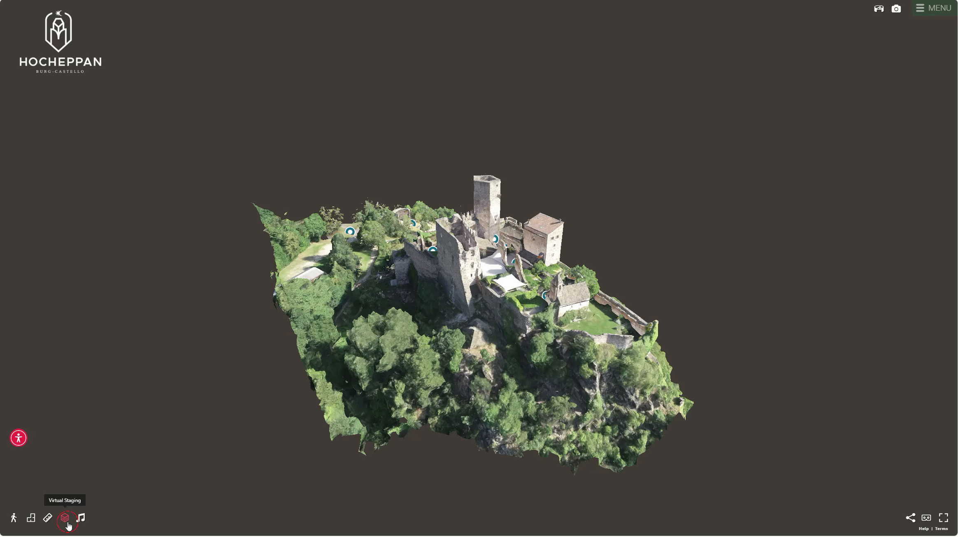
click(69, 525)
click(68, 525)
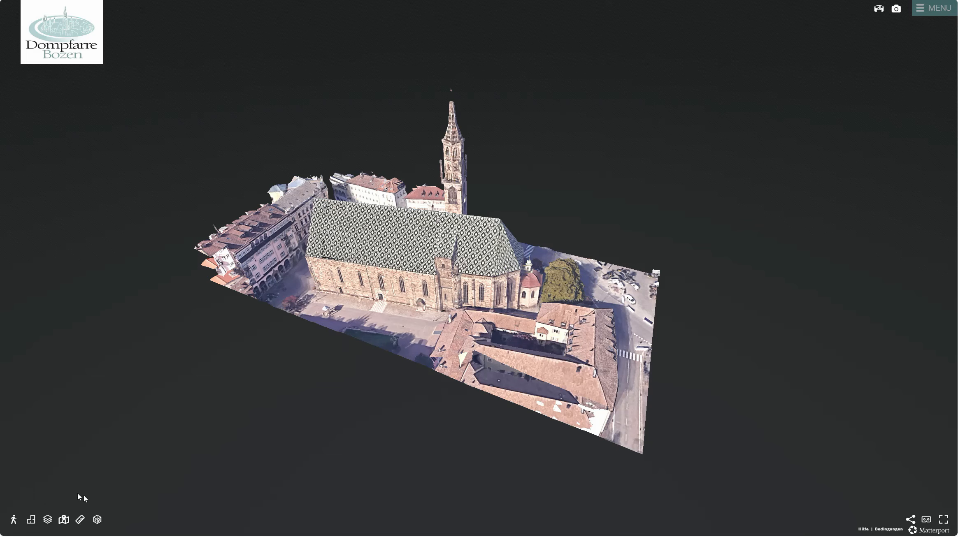
Step: Toggle virtual staging in the Dompfarre Bozen dollhouse to compare the cathedral with and without its staged exterior model
click(97, 521)
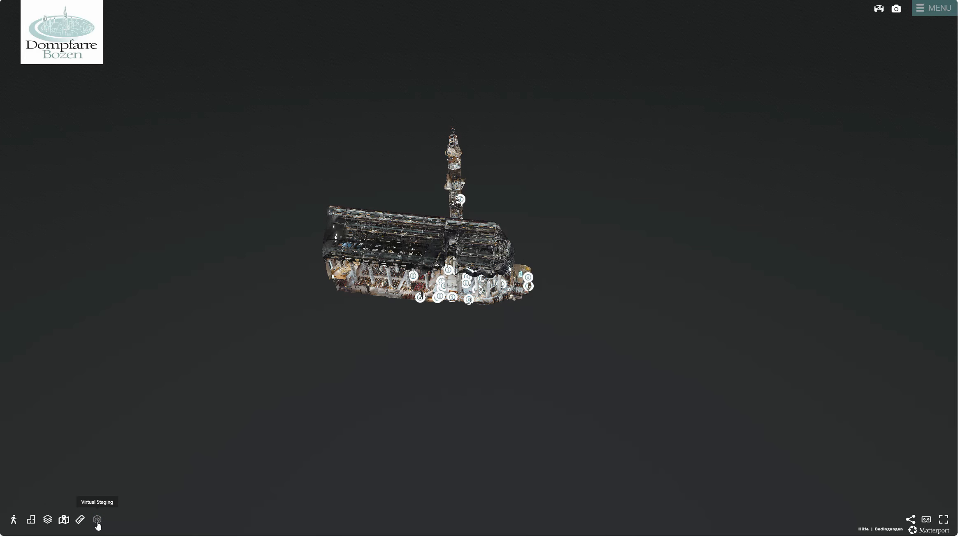
click(98, 521)
click(98, 521)
click(98, 521)
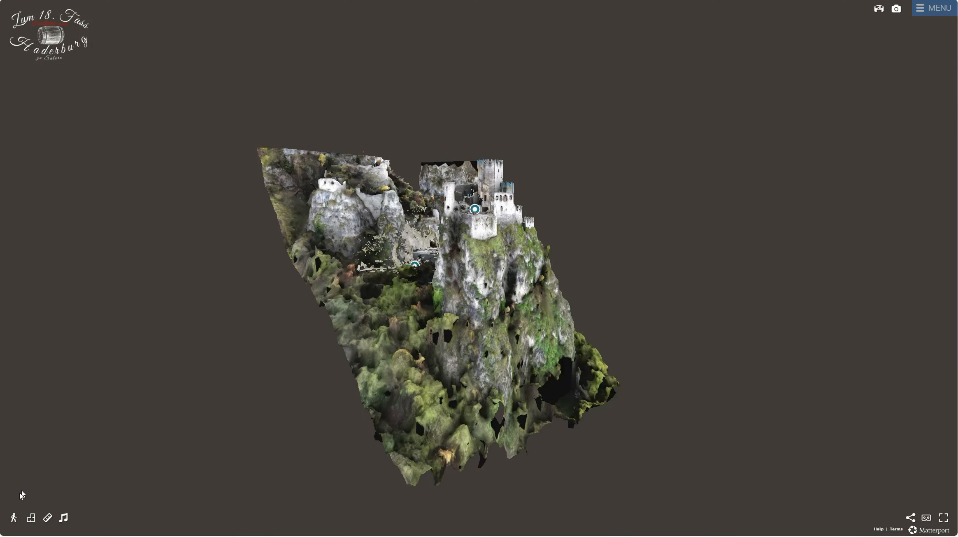
Step: Examine the Haderburg castle and its surrounding cliff terrain from different sides in the dollhouse
drag(783, 358, 443, 377)
scroll(596, 388, up, 3)
drag(597, 388, 647, 391)
drag(92, 326, 441, 353)
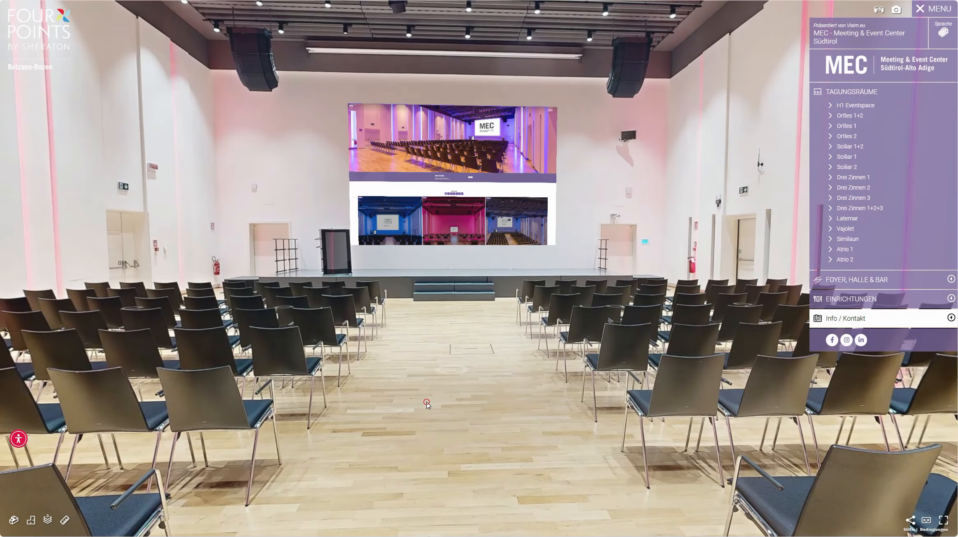
Step: Walk up to the website screen above the MEC stage and filter its meeting rooms by a seating setup
click(427, 403)
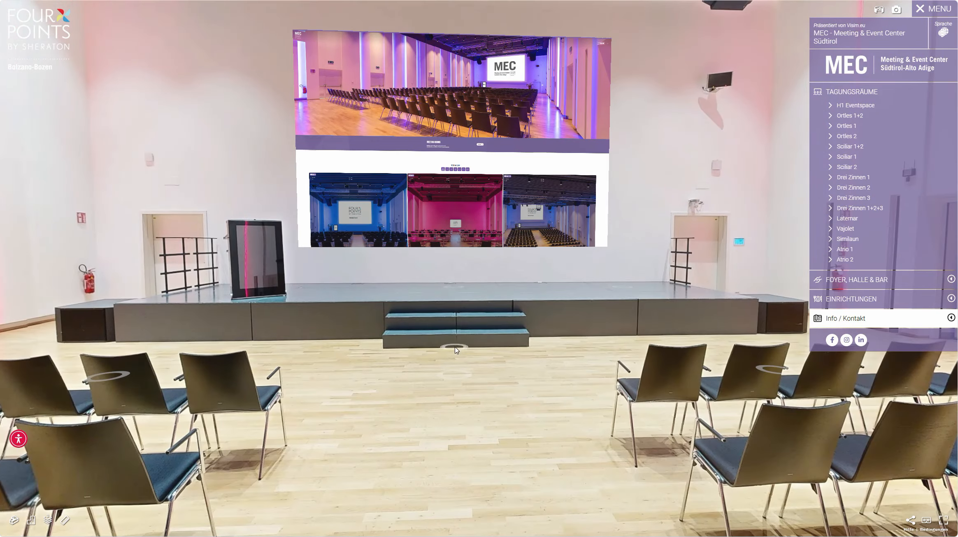
drag(456, 350, 458, 435)
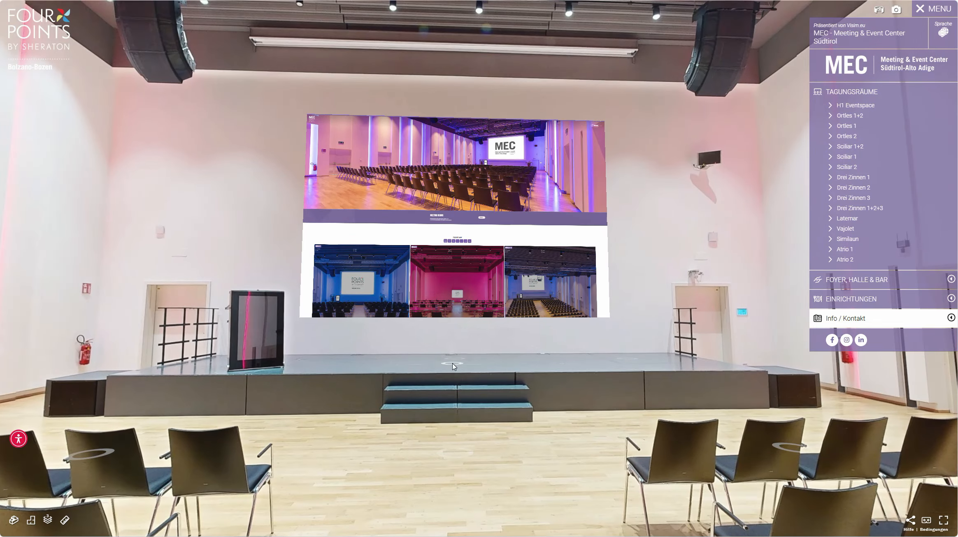
click(452, 364)
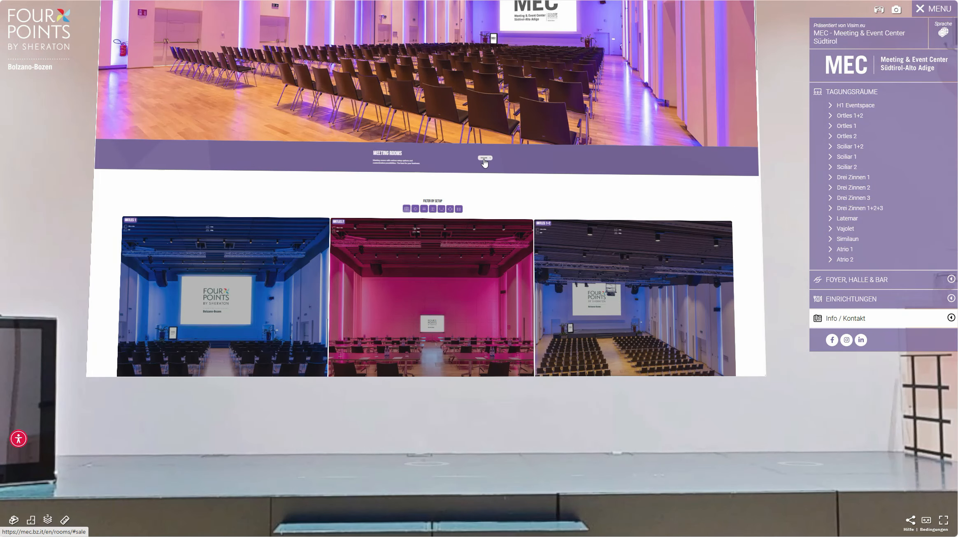
click(450, 209)
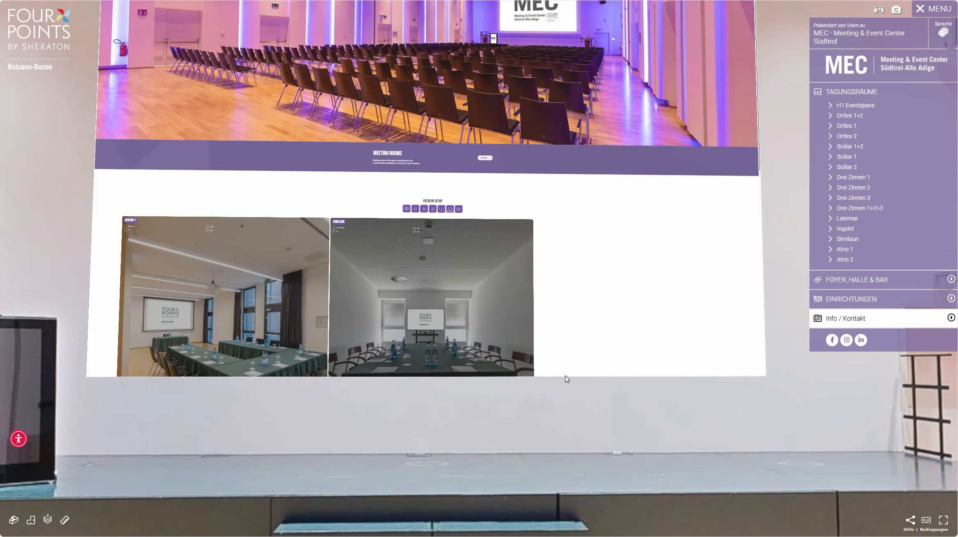
Step: Open the full meeting rooms page on the embedded website screen and browse its room listings down to the footer
drag(568, 379, 547, 505)
click(718, 67)
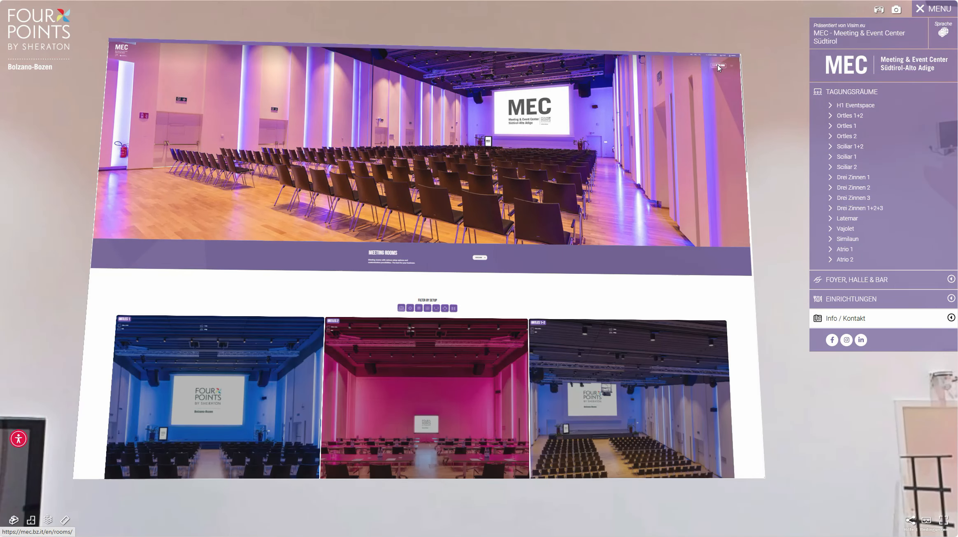
scroll(469, 295, down, 10)
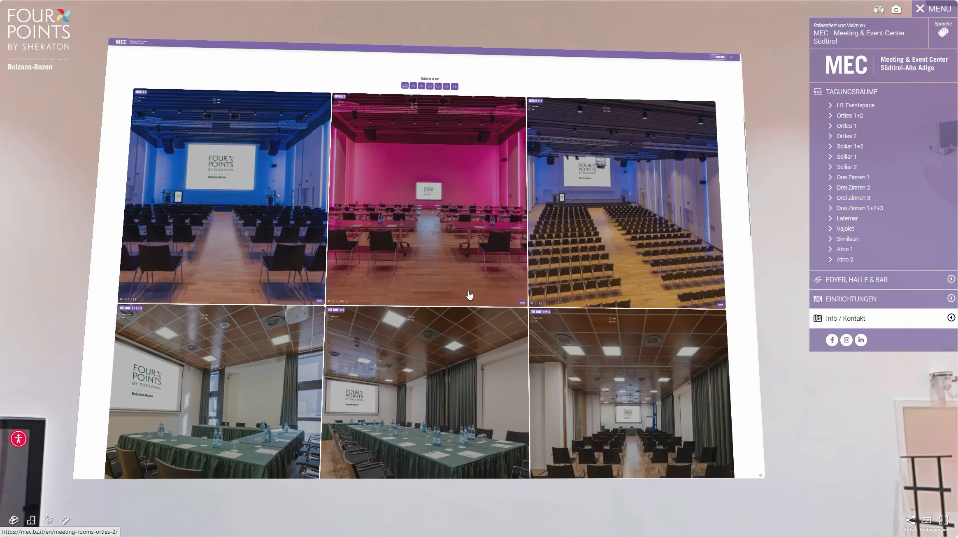
scroll(470, 295, down, 10)
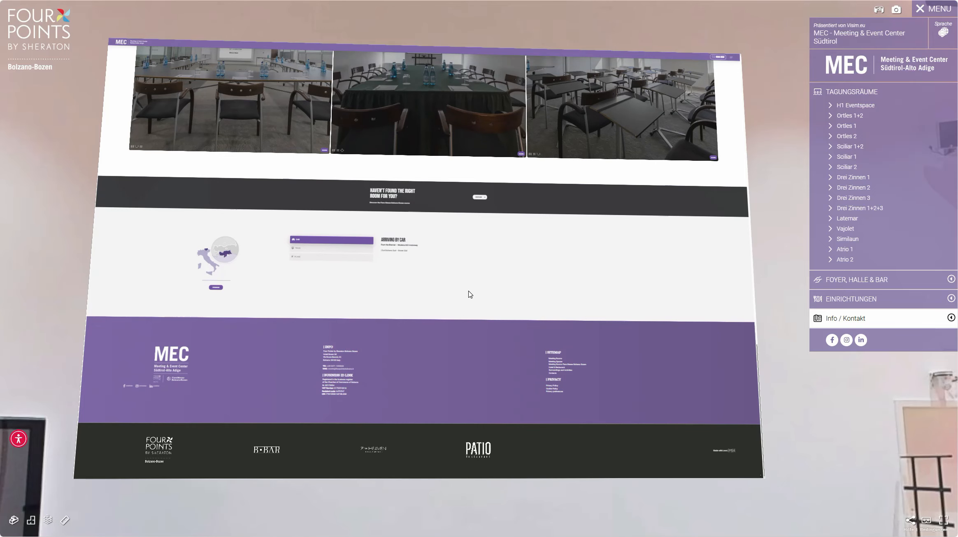
scroll(467, 294, up, 20)
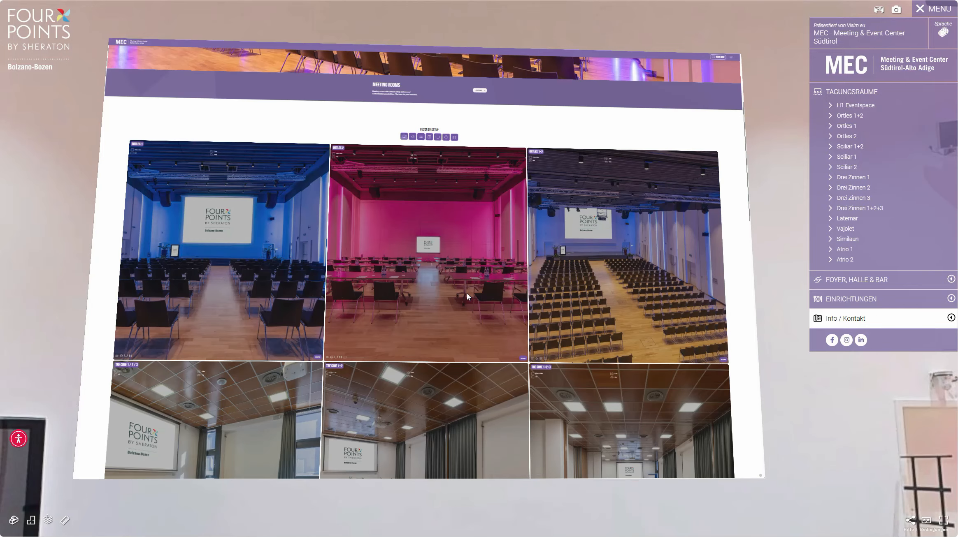
scroll(787, 520, down, 5)
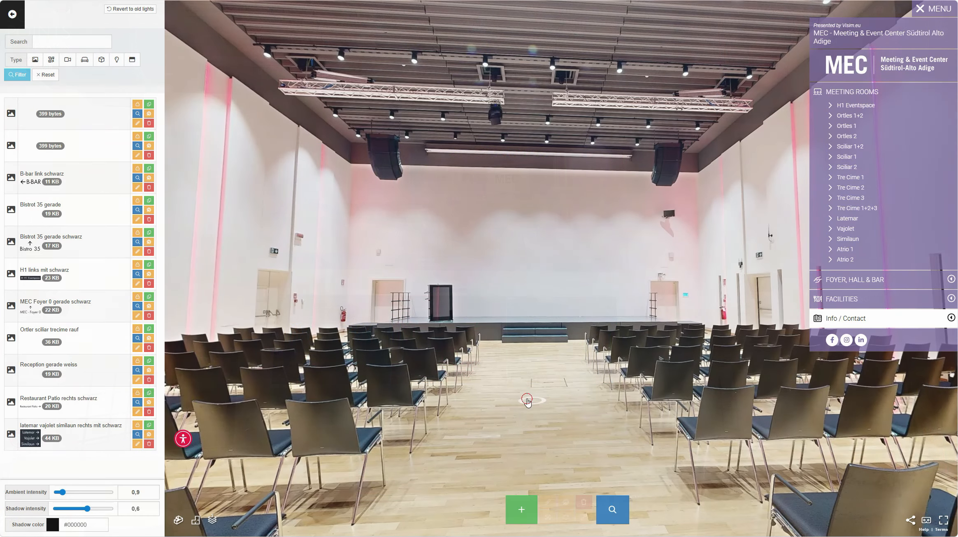
click(529, 402)
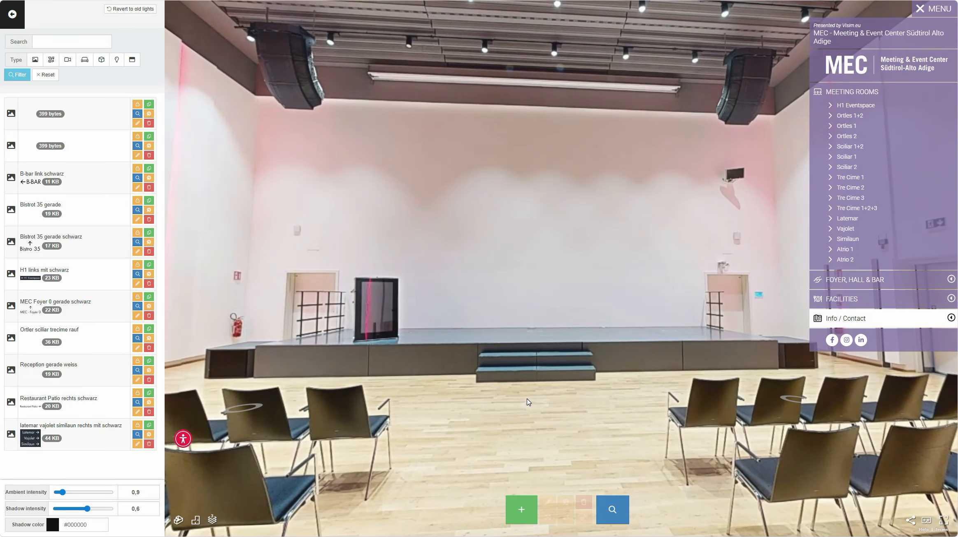
click(524, 513)
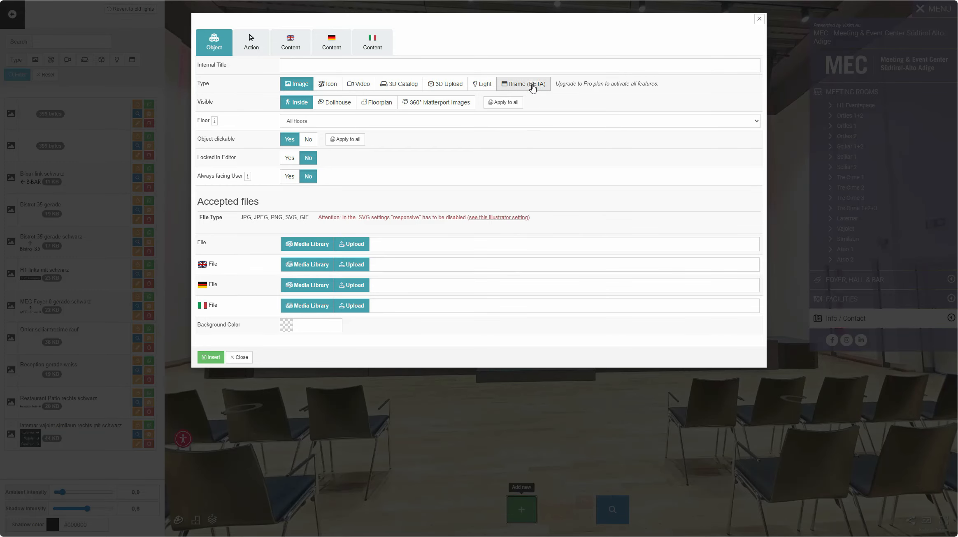
click(524, 84)
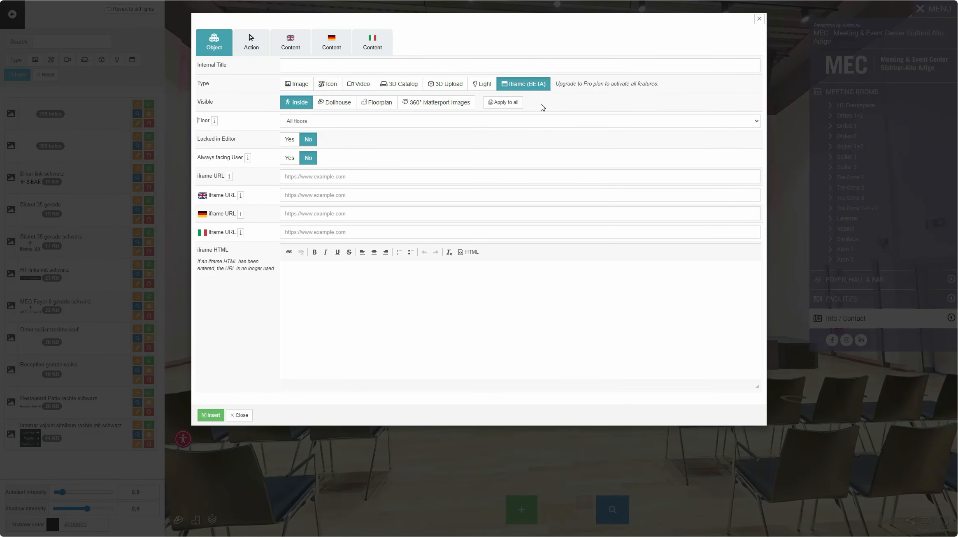
mouse_move(228, 178)
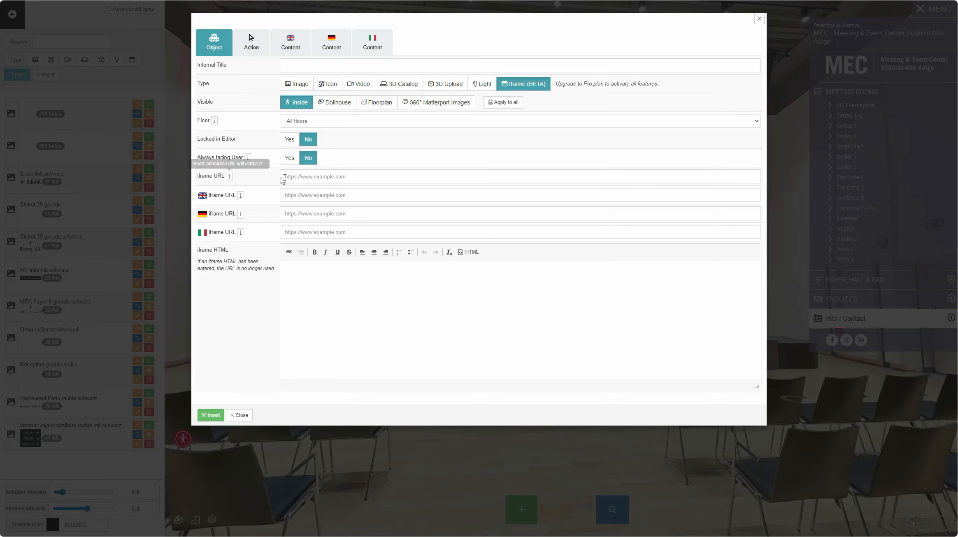
click(305, 177)
text(https://mec.bz.it/en/)
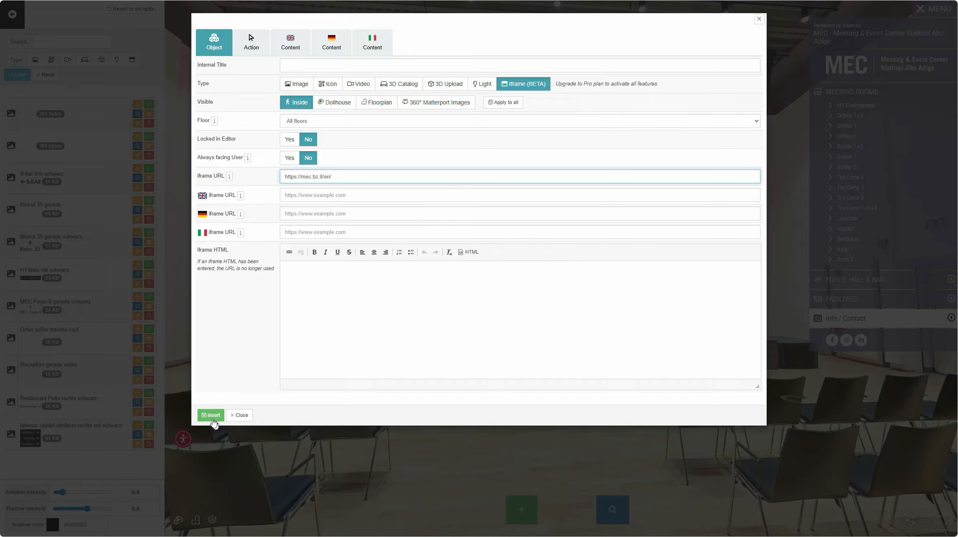
click(211, 416)
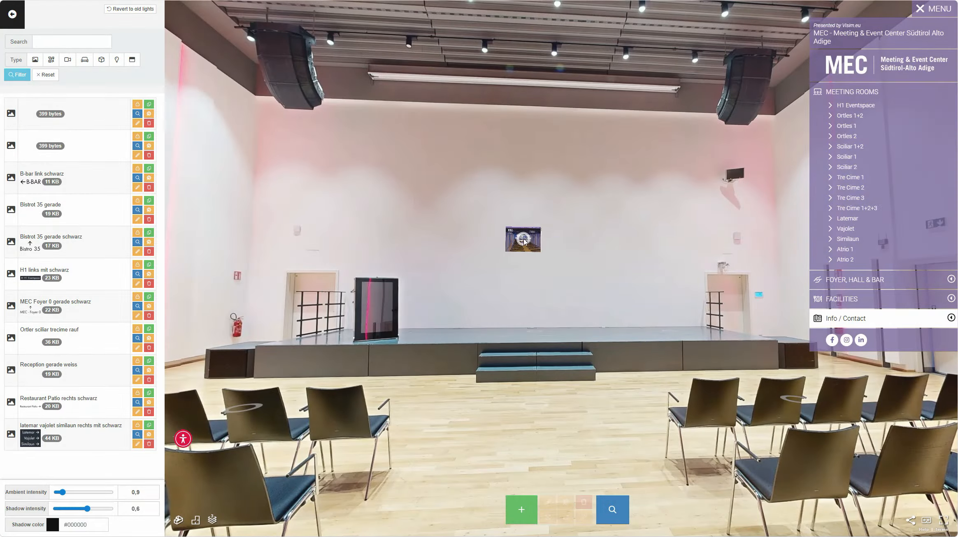
Step: Position the mec.bz.it iframe on the wall above the stage and enlarge it into a big projection screen
click(537, 235)
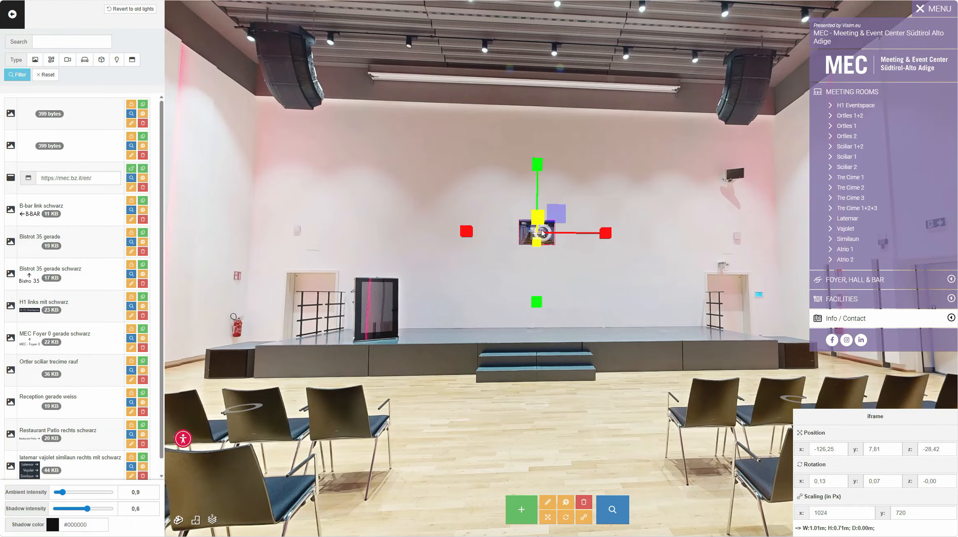
drag(518, 249, 486, 265)
click(519, 230)
drag(519, 230, 522, 229)
key(r)
drag(596, 244, 619, 244)
drag(531, 175, 530, 144)
drag(599, 233, 607, 233)
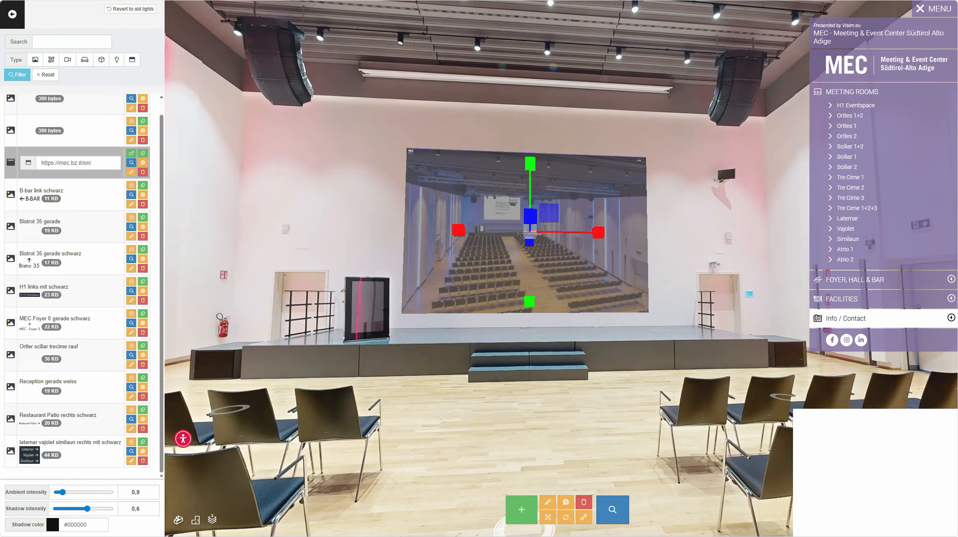
key(w)
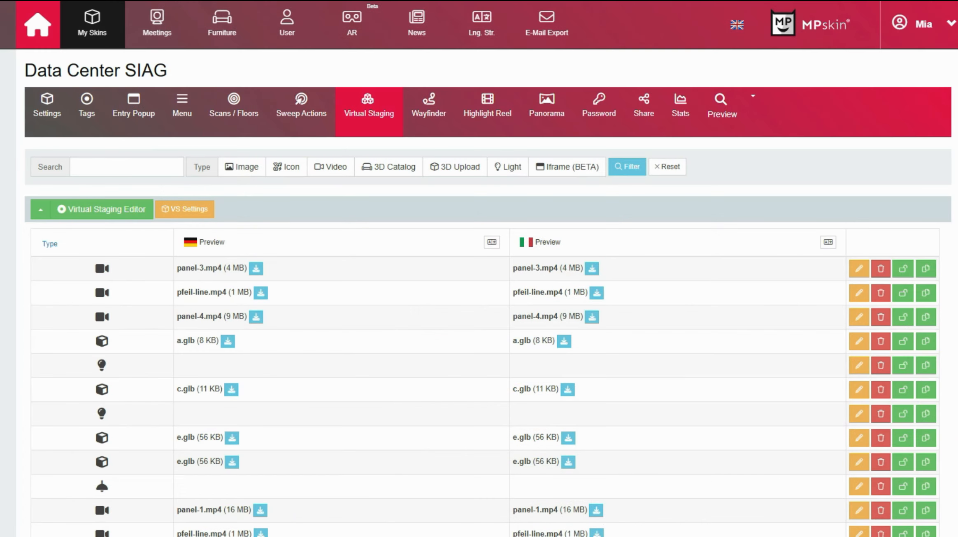
Step: Filter the Data Center SIAG staging objects by Iframe (BETA) and examine the HTML source of the HTML iframe
click(540, 173)
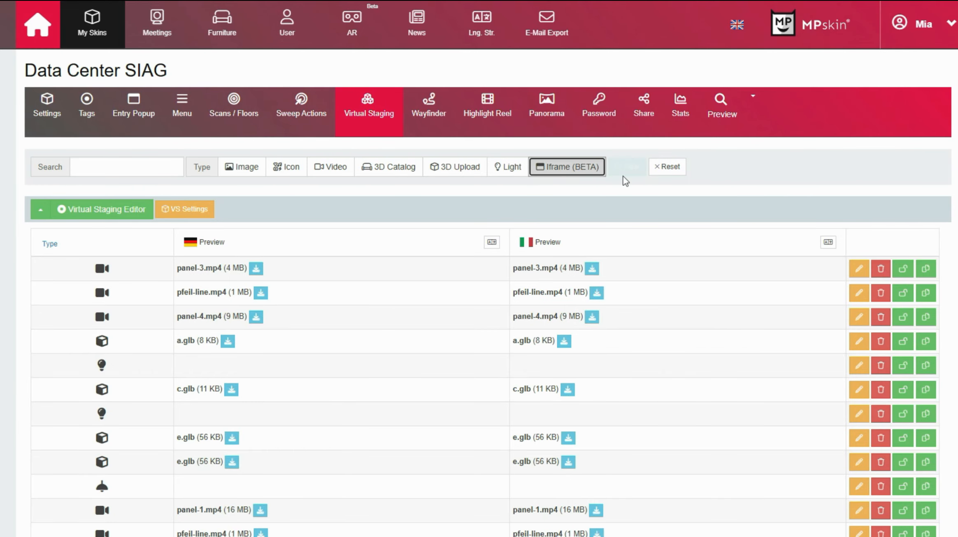
click(626, 172)
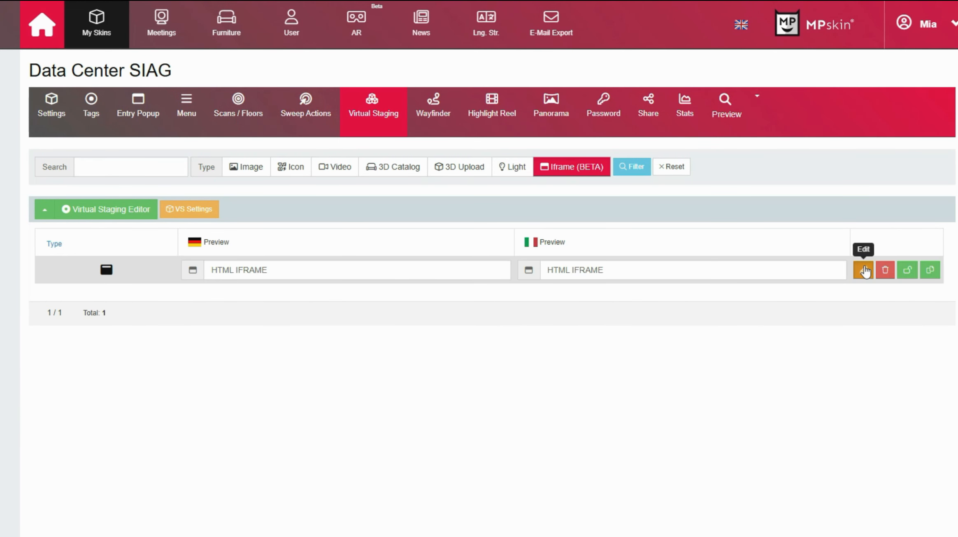
click(863, 270)
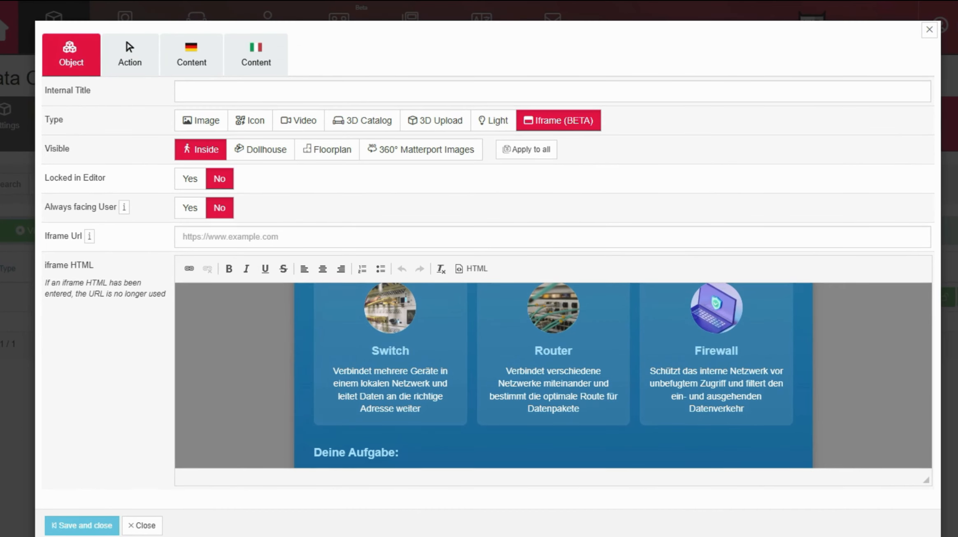
click(465, 272)
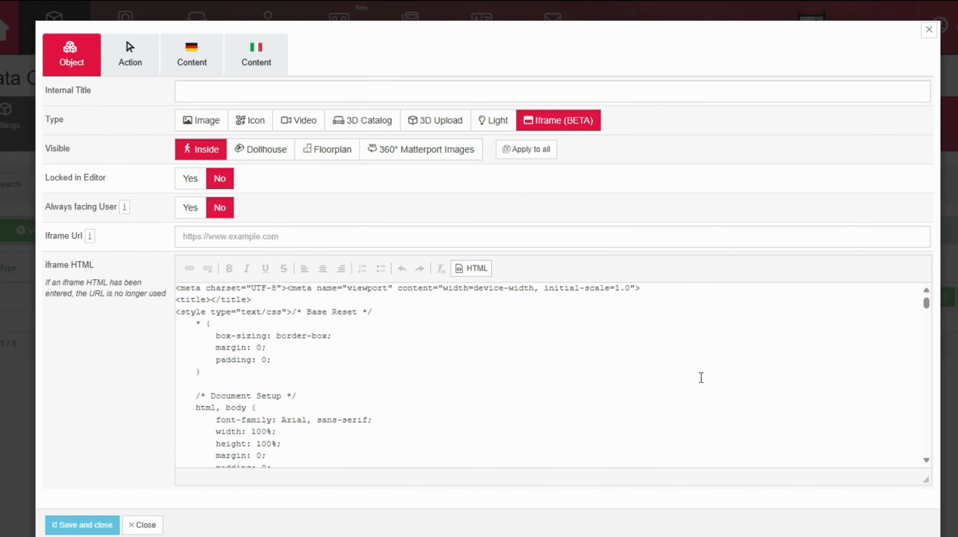
drag(927, 480, 778, 531)
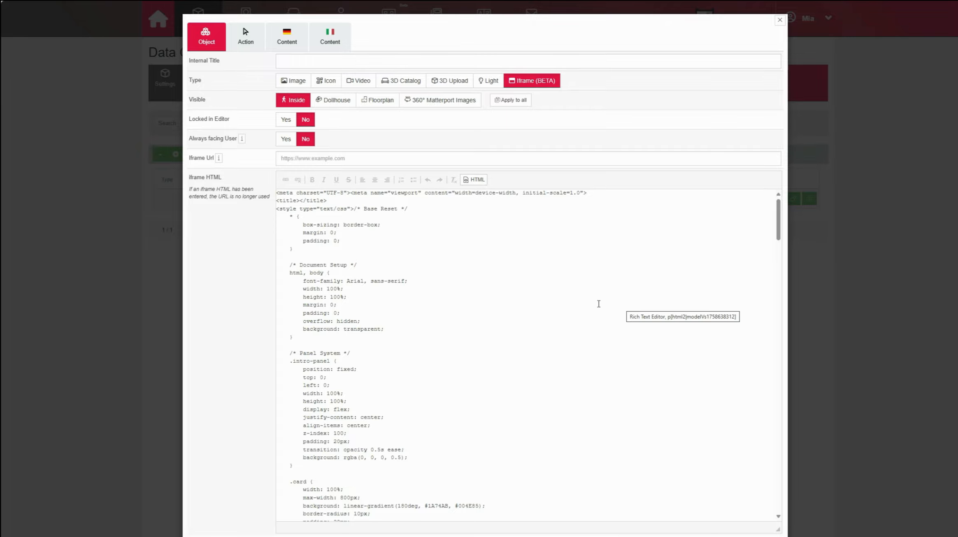
scroll(599, 305, down, 15)
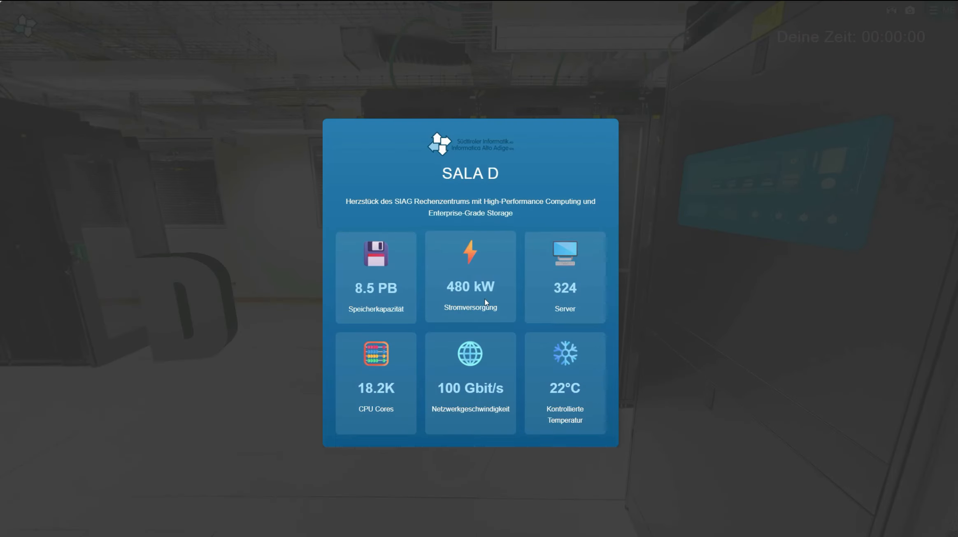
Step: Close the SALA D popup, approach the network configuration panel on the server rack and start its game
click(318, 392)
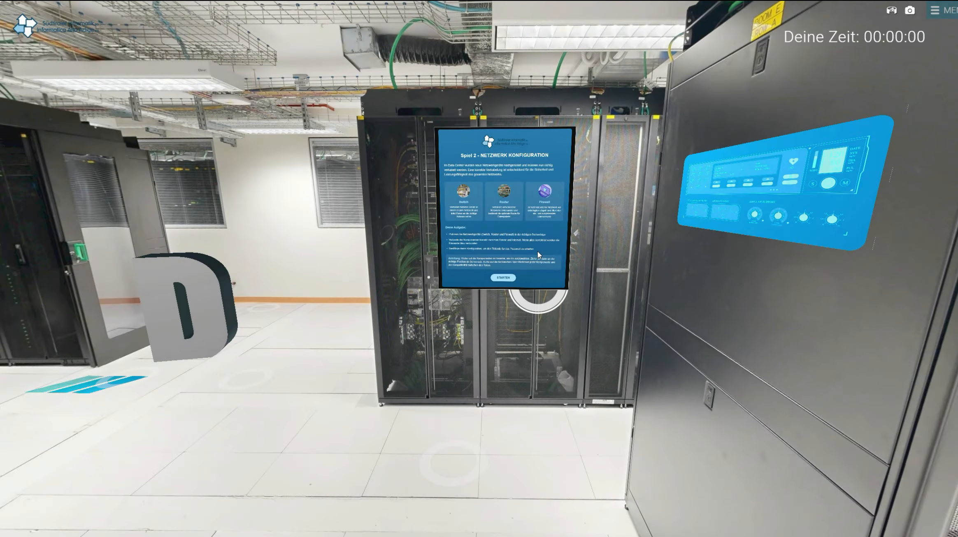
click(538, 300)
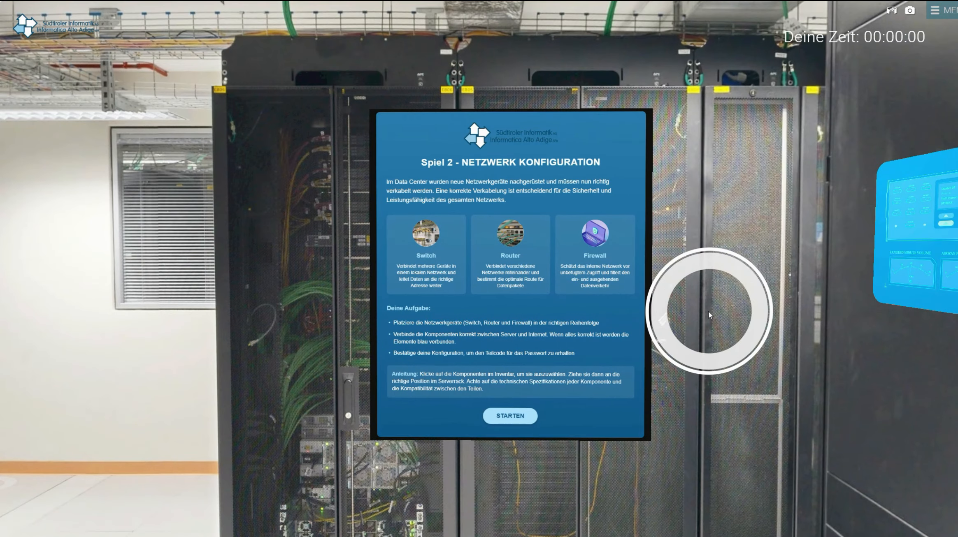
click(516, 415)
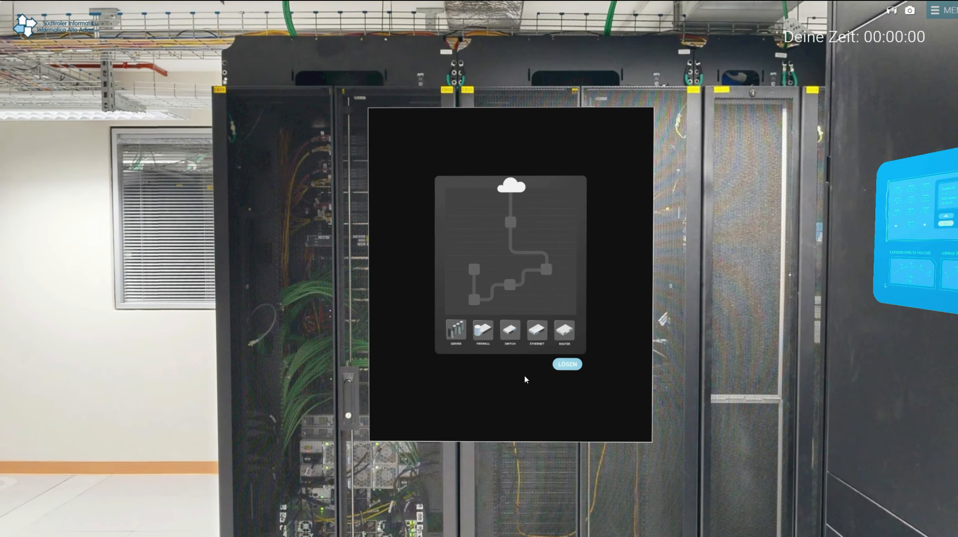
scroll(732, 364, up, 2)
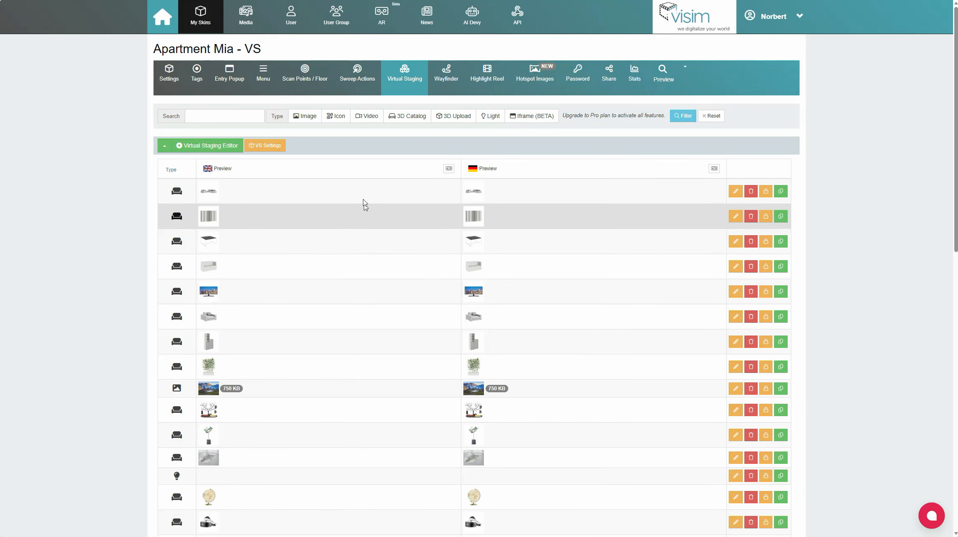
Step: Filter the Apartment Mia - VS staging objects by 3D Catalog and by 3D Upload
click(407, 116)
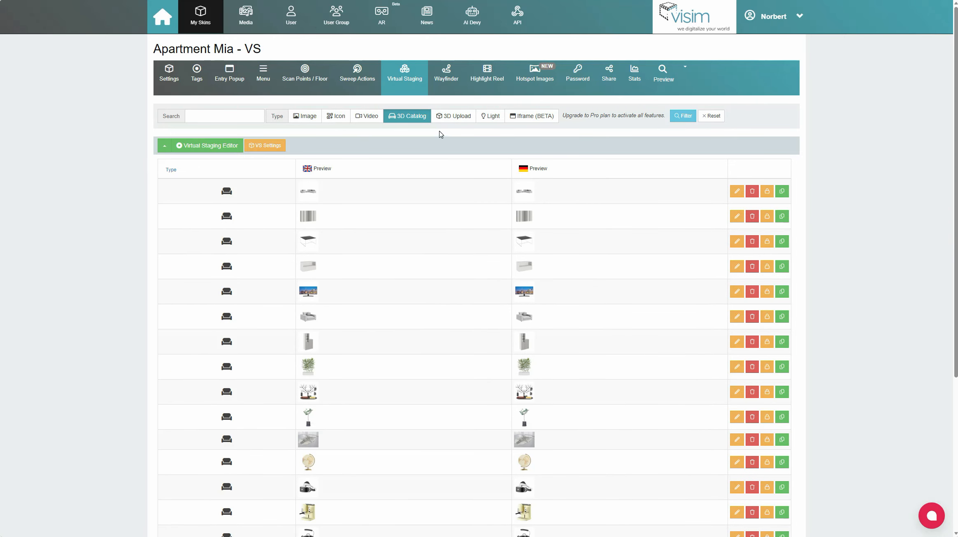
click(444, 120)
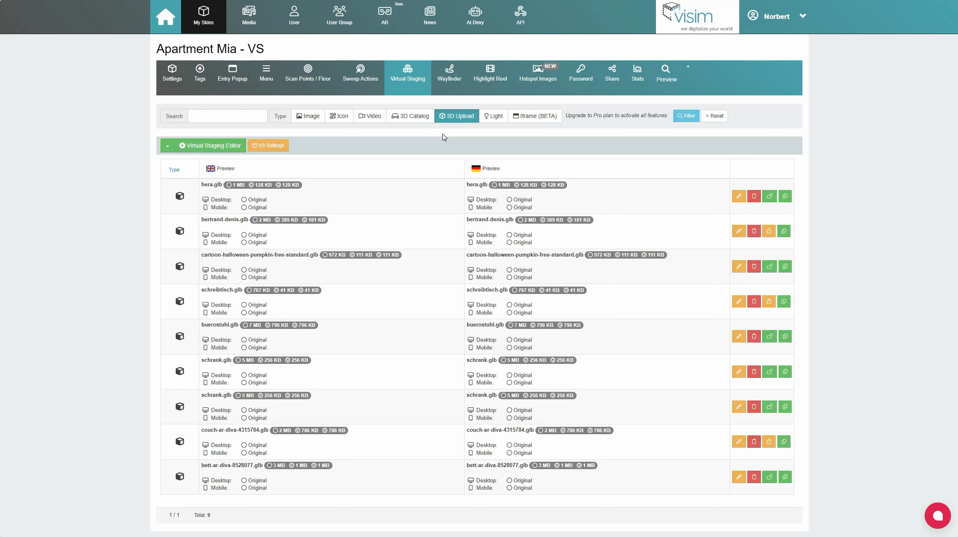